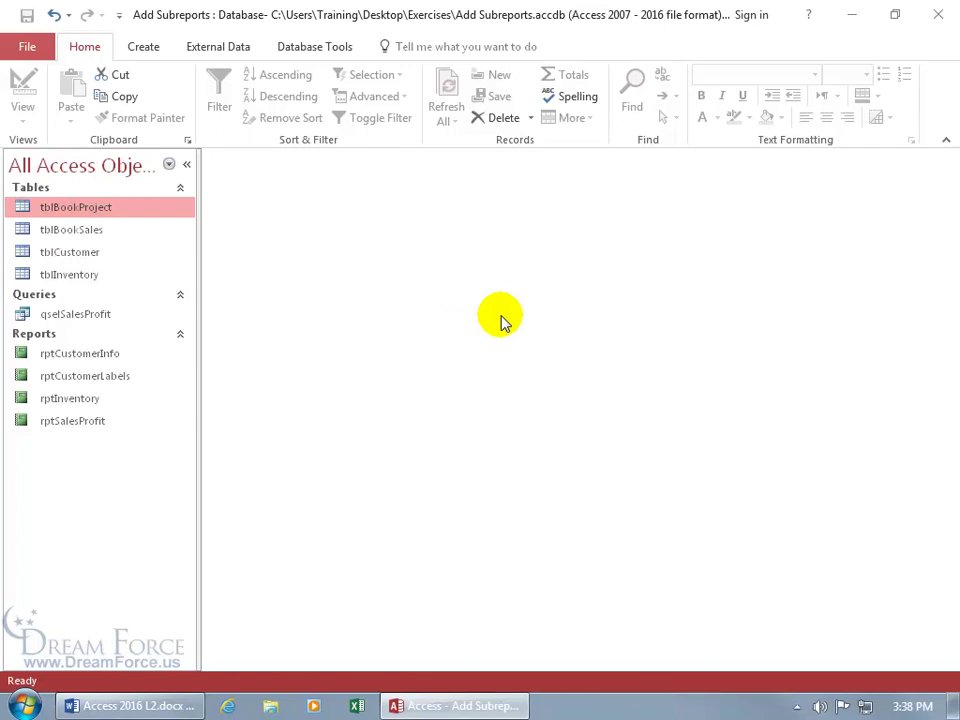
- Minimize Access and open the Exercises folder from the desktop
left_click(853, 20)
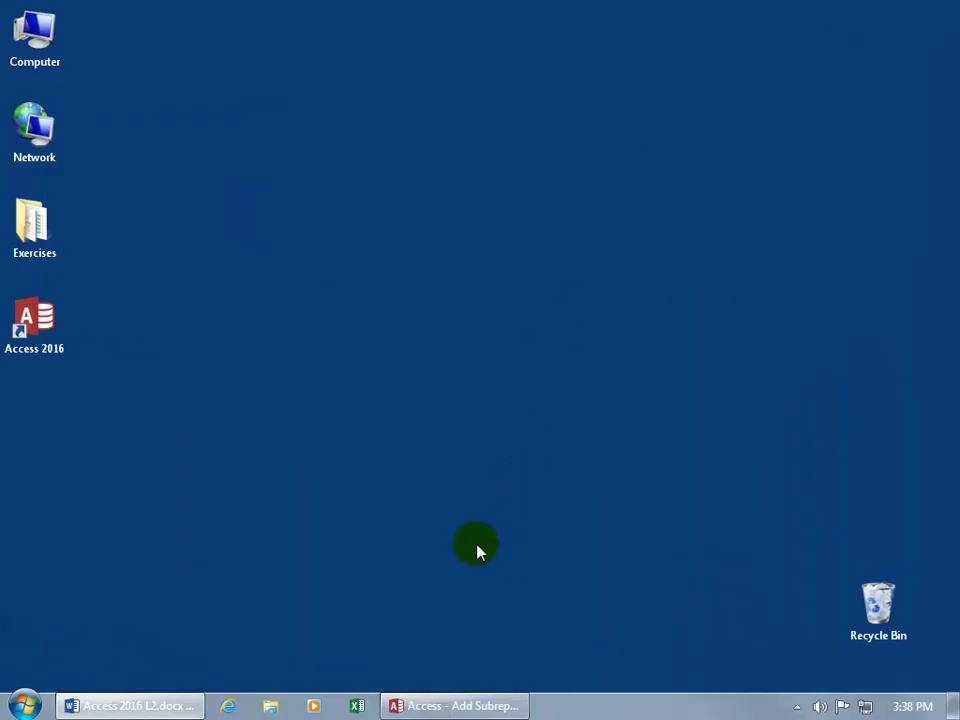
left_click(43, 243)
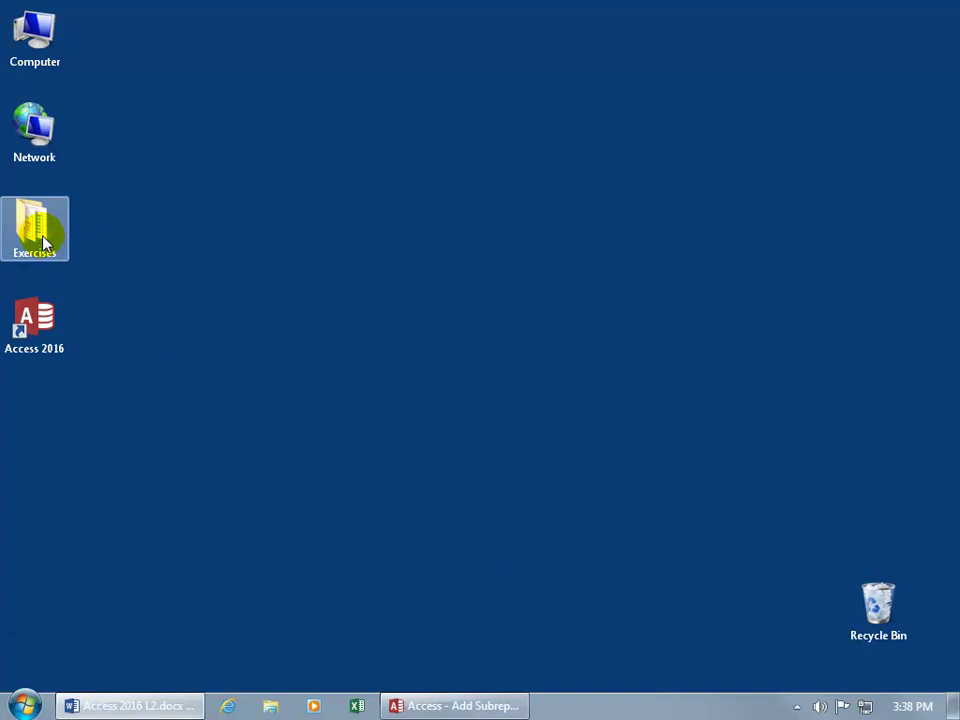
double_click(43, 243)
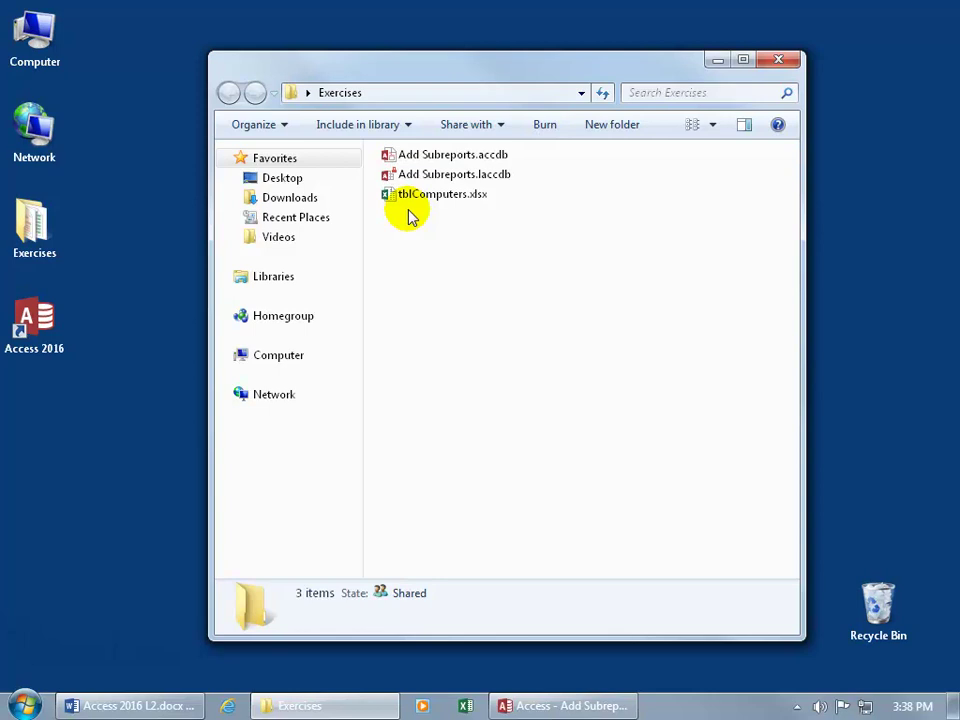
- Open tblComputers.xlsx in Excel and select cell A3 of the inventory data
double_click(422, 200)
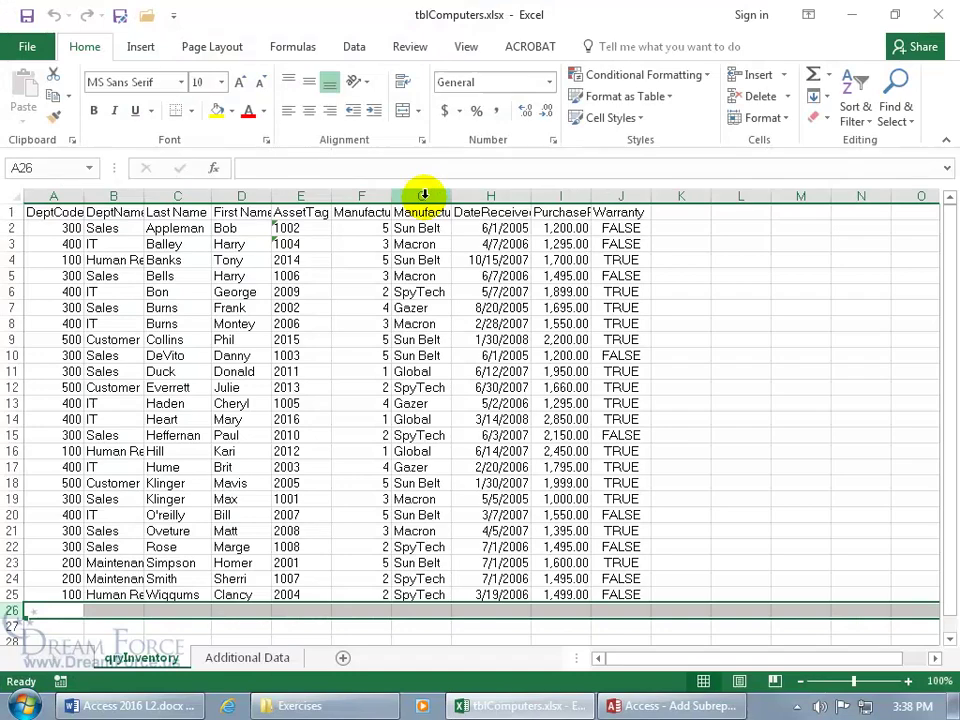
left_click(44, 246)
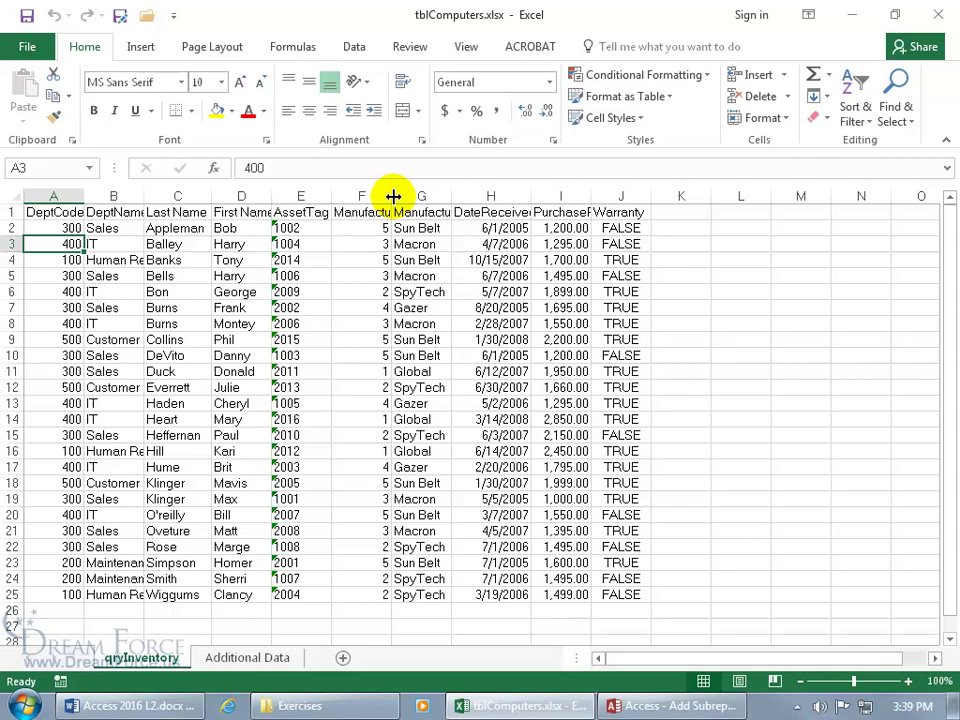
- Widen column F, then AutoFit it to its ManufacturerID heading
left_click_drag(393, 196, 407, 195)
double_click(407, 195)
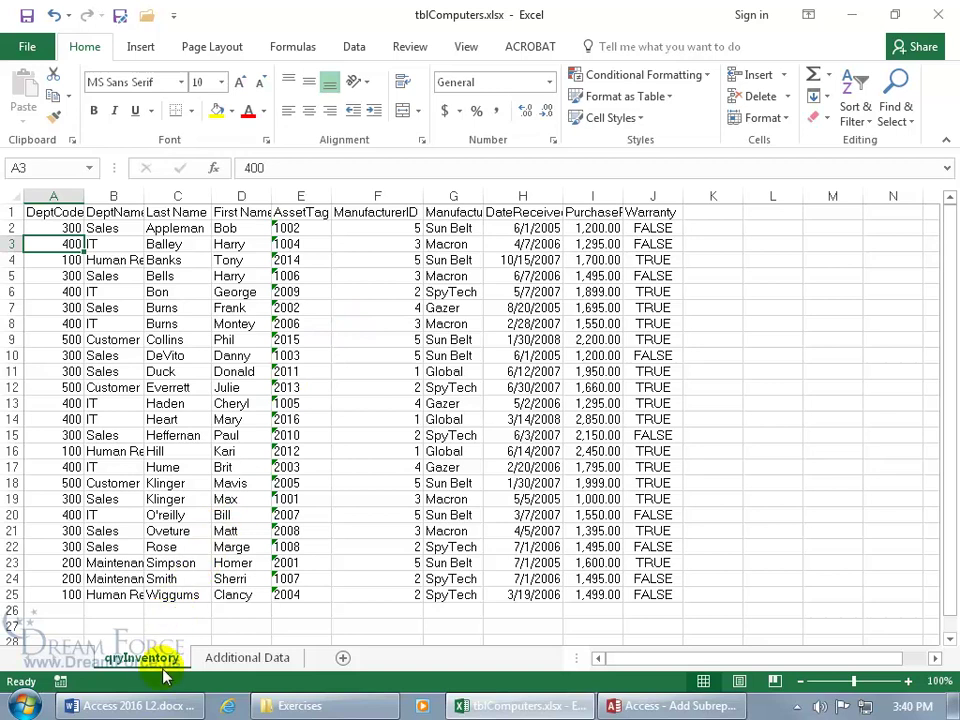
- Check the Additional Data sheet, return to qryInventory, and close Excel without saving
left_click(240, 660)
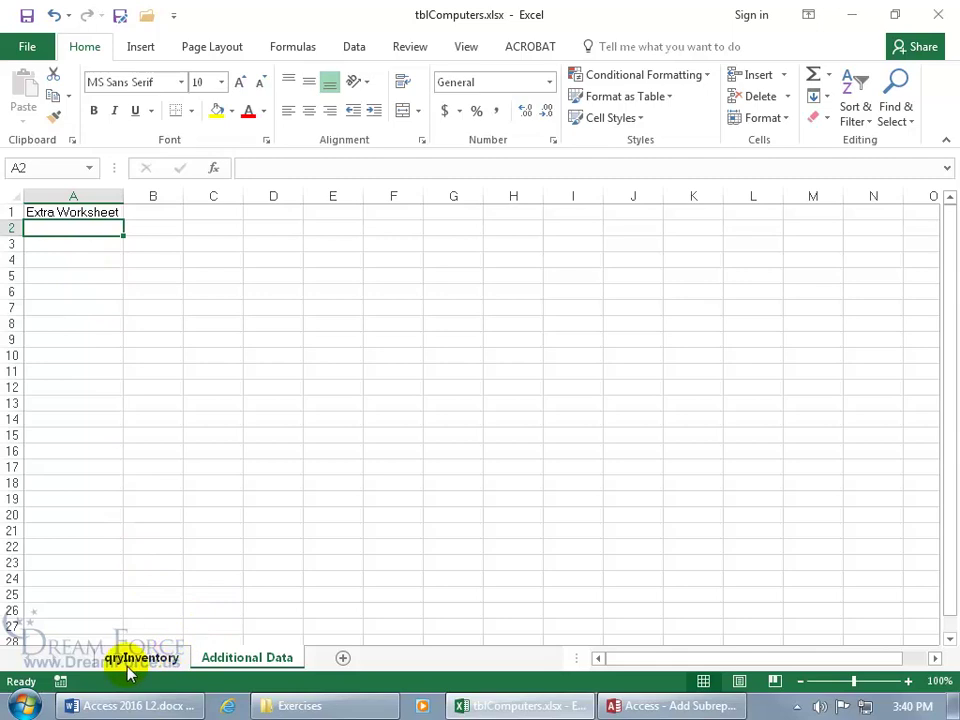
left_click(137, 664)
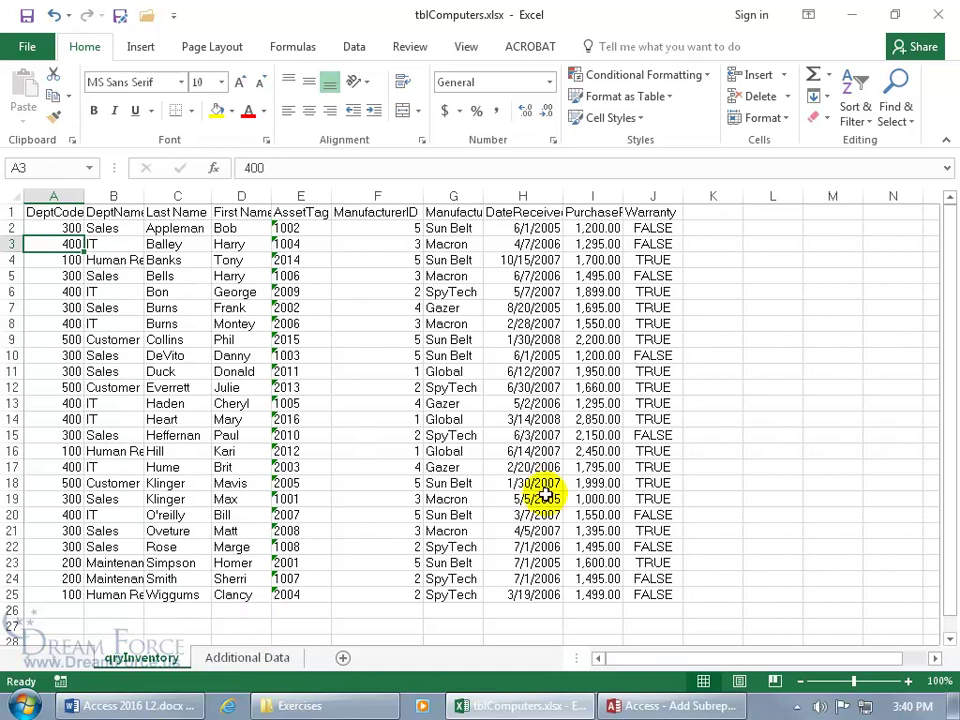
left_click(938, 16)
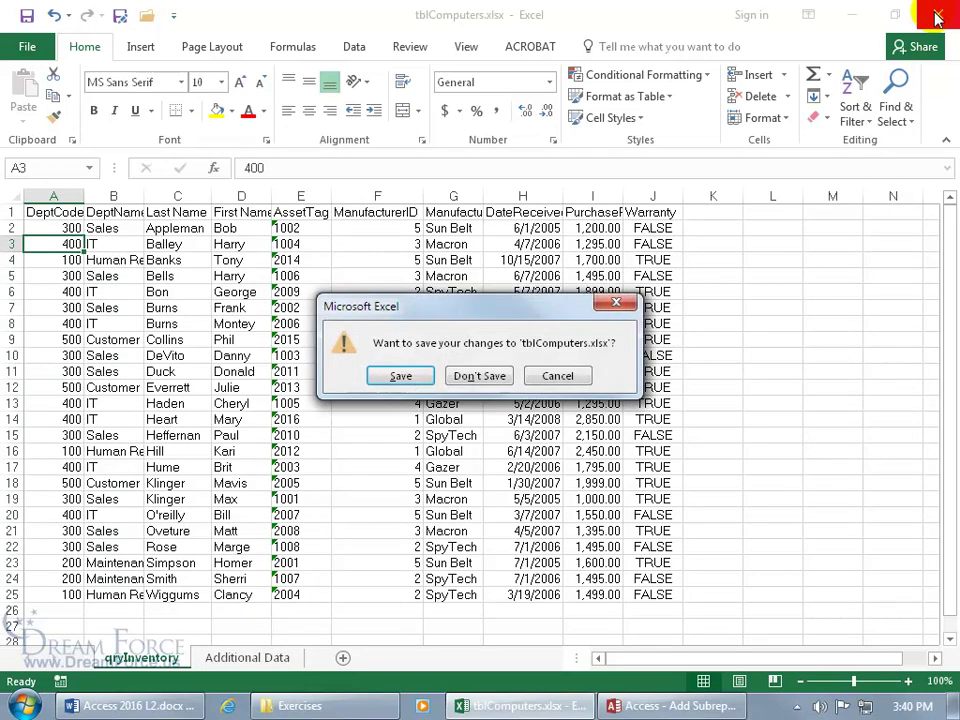
left_click(480, 383)
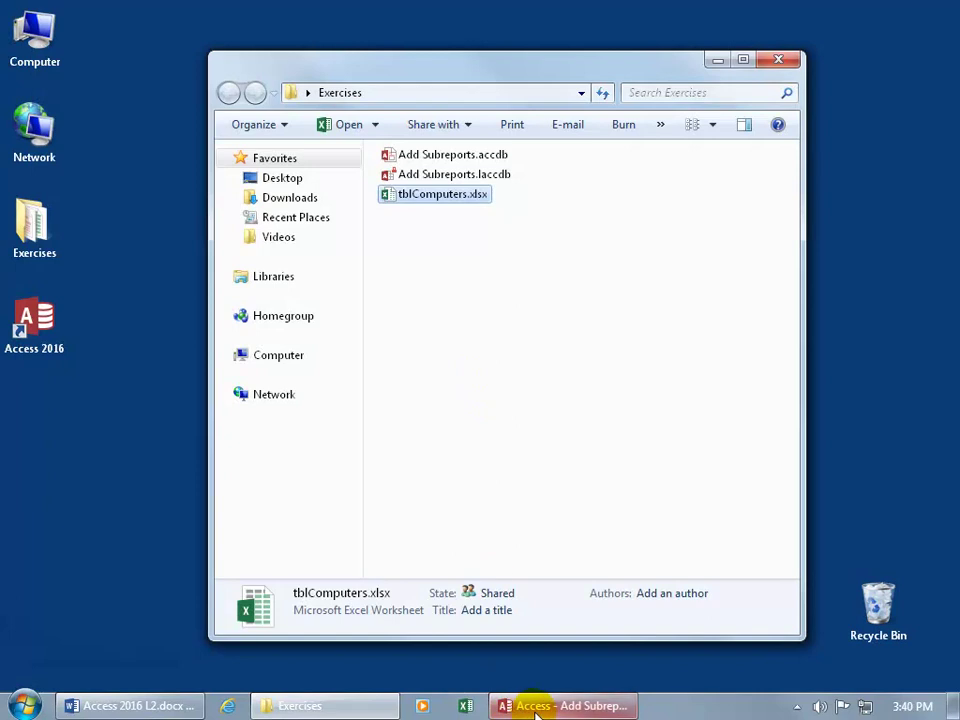
- Bring Access back and browse the External Data New Data Source options
left_click(535, 708)
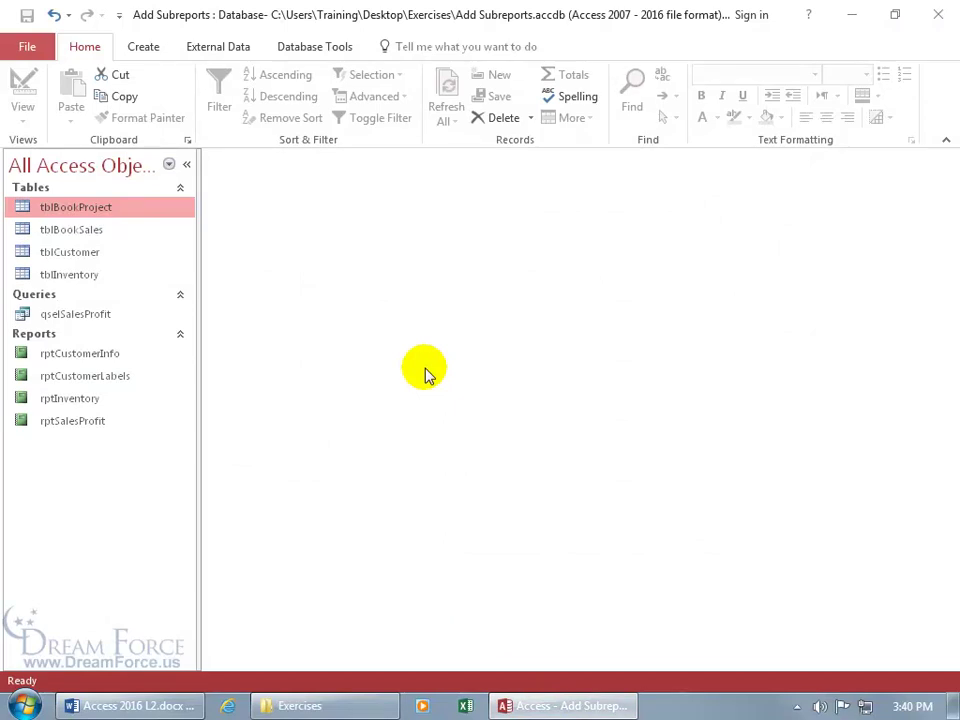
left_click(211, 54)
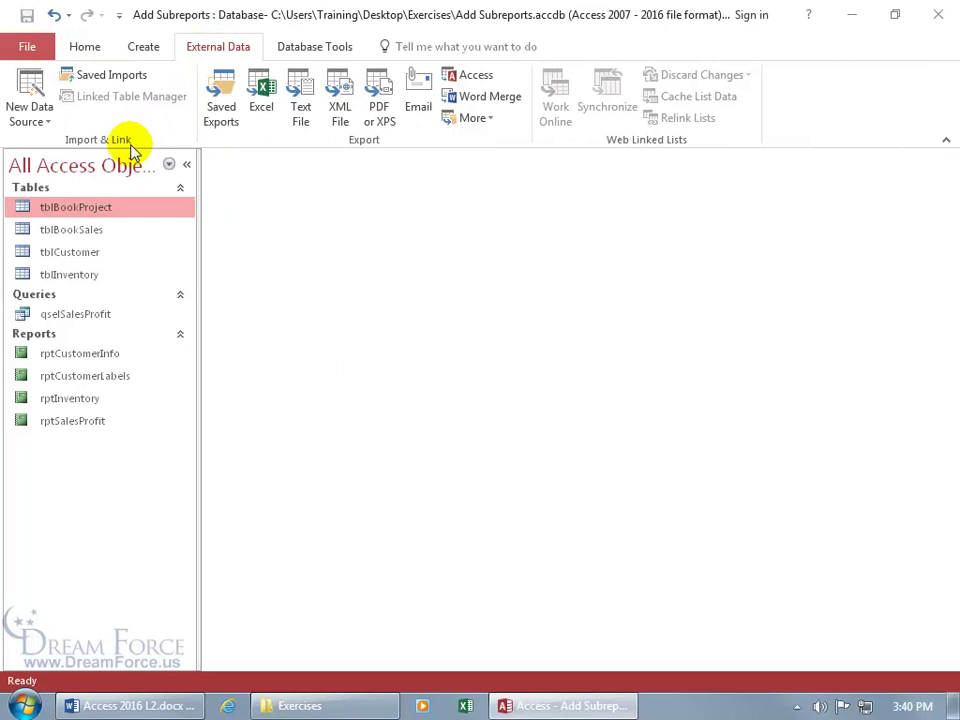
left_click(38, 122)
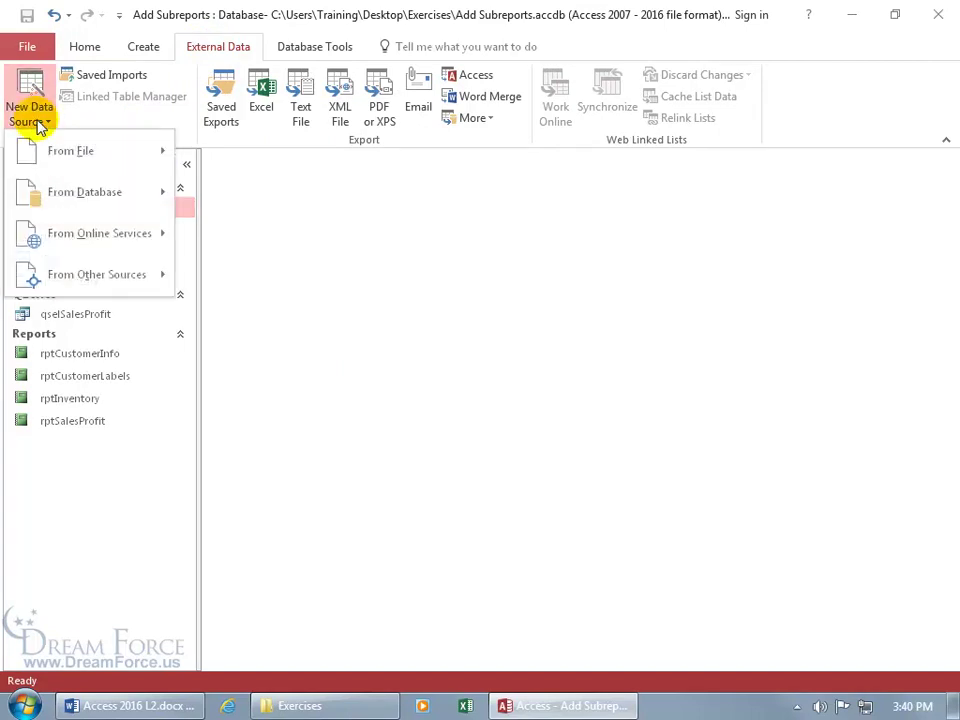
mouse_move(42, 192)
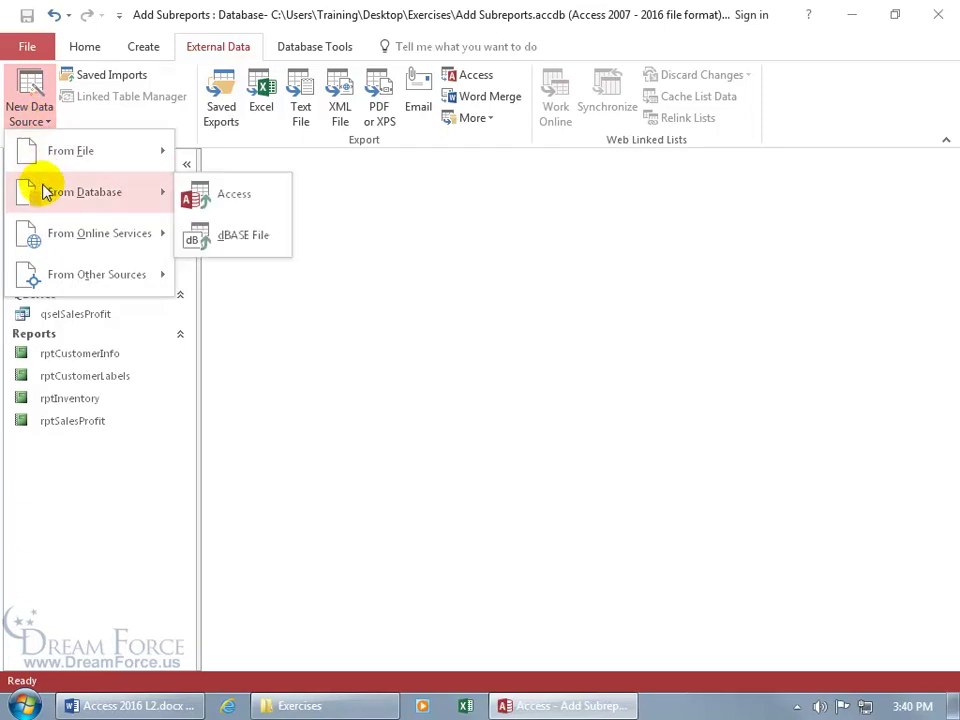
mouse_move(72, 152)
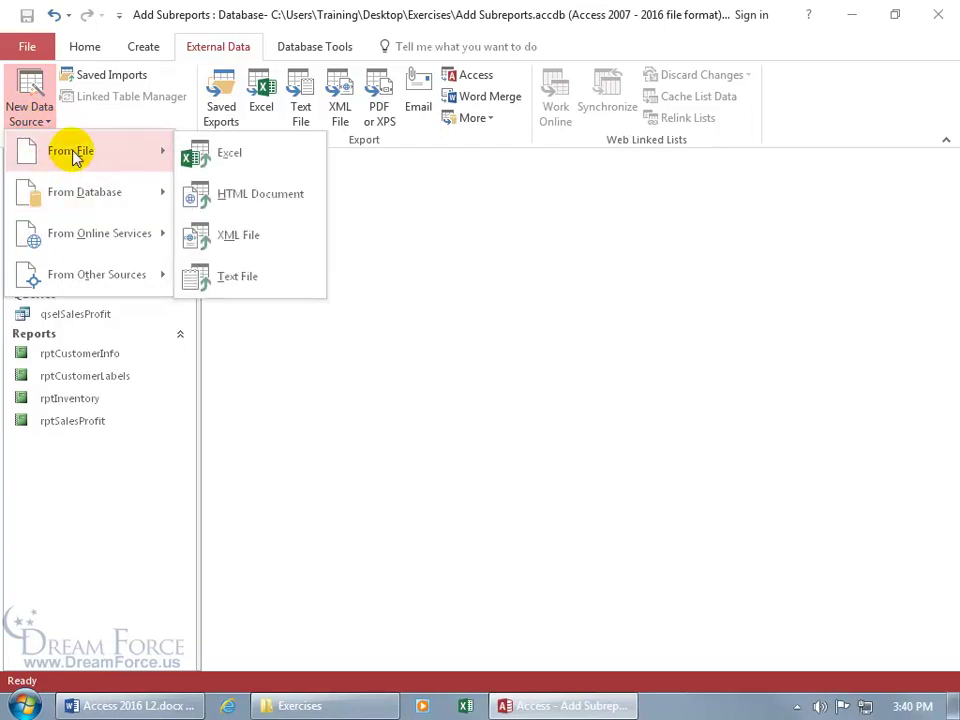
- Start an Excel import with tblComputers.xlsx as the source, into a new table
left_click(203, 158)
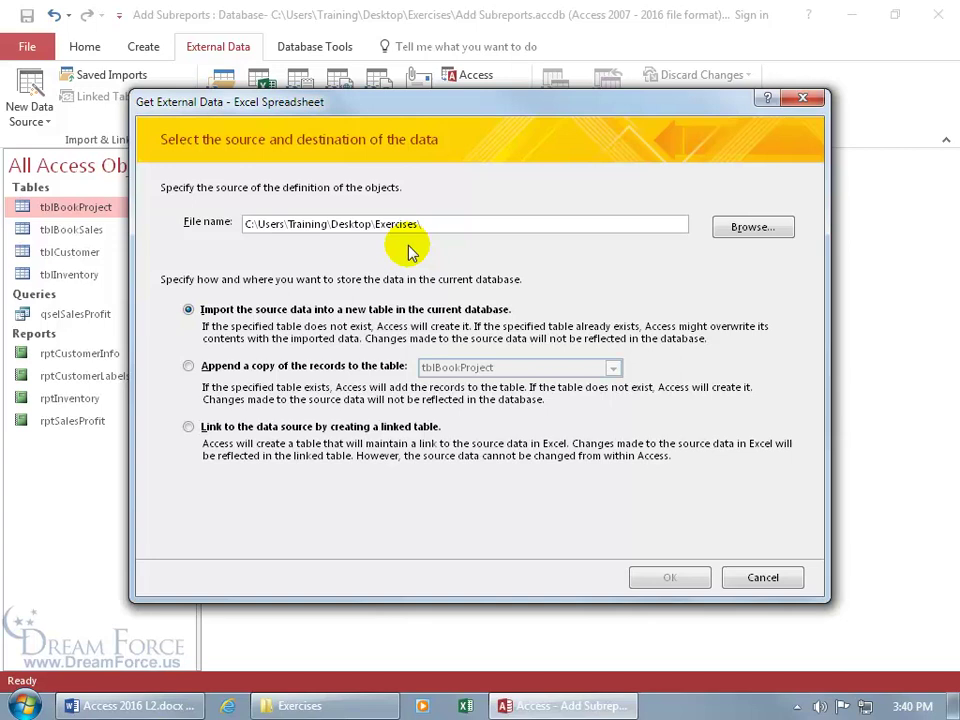
left_click(744, 230)
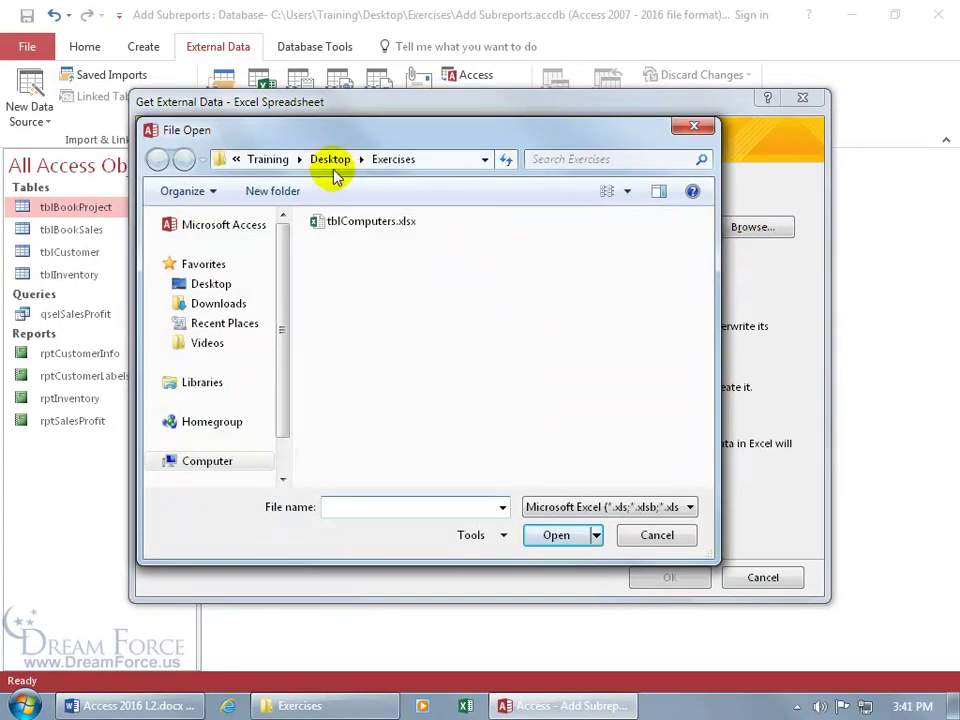
double_click(385, 221)
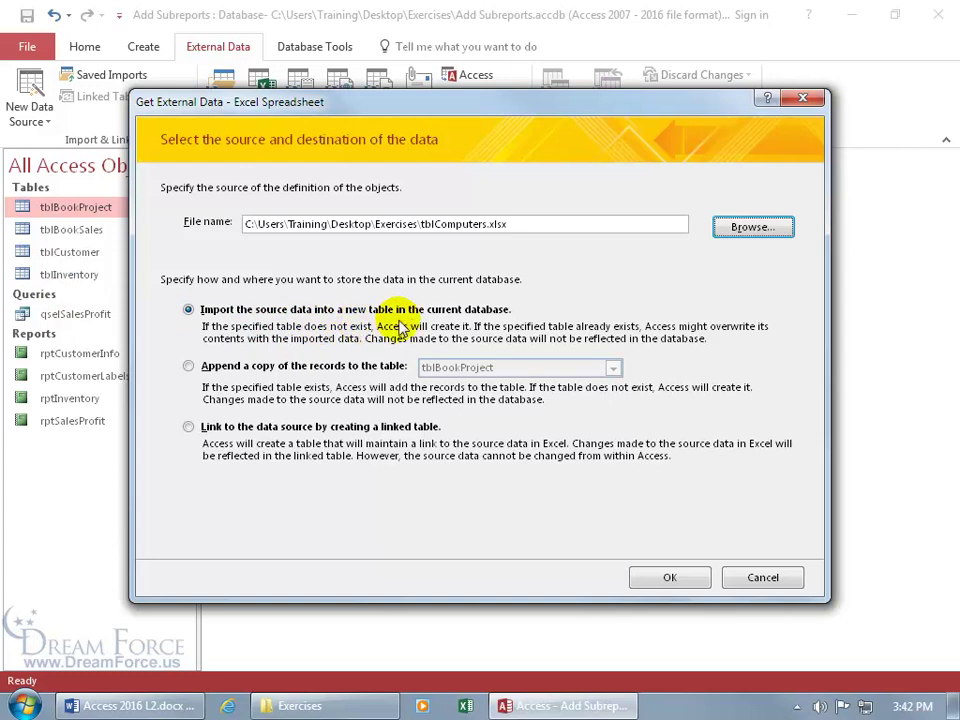
- Launch the import wizard, preview Additional Data, then select the qryInventory worksheet
left_click(683, 577)
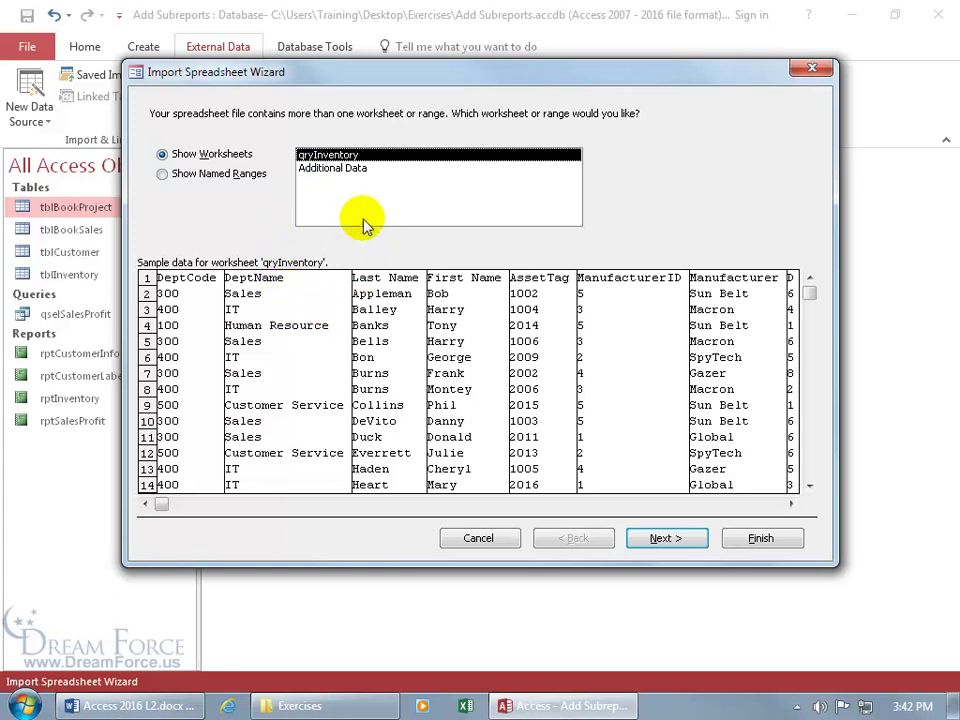
left_click(350, 169)
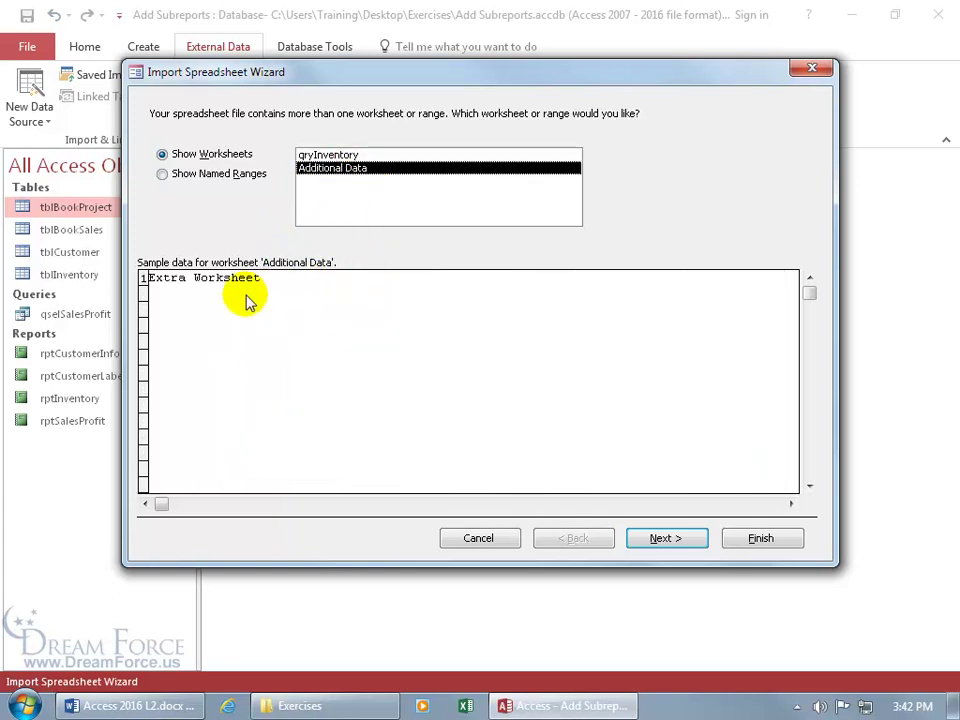
left_click(323, 157)
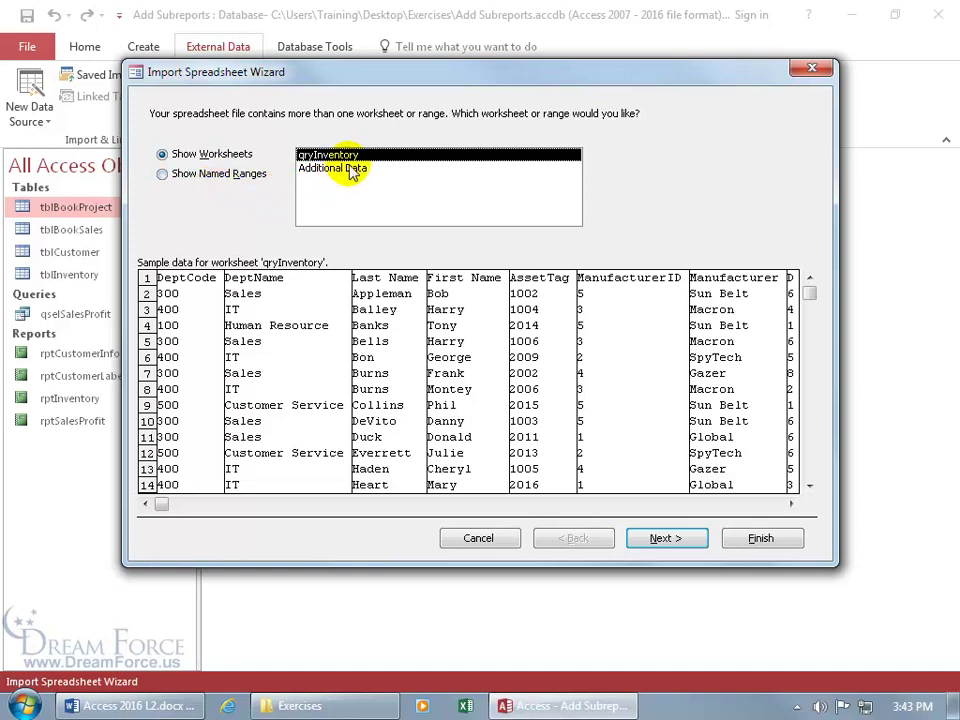
- Toggle First Row Contains Column Headings off and back on, then continue to field options
left_click(686, 541)
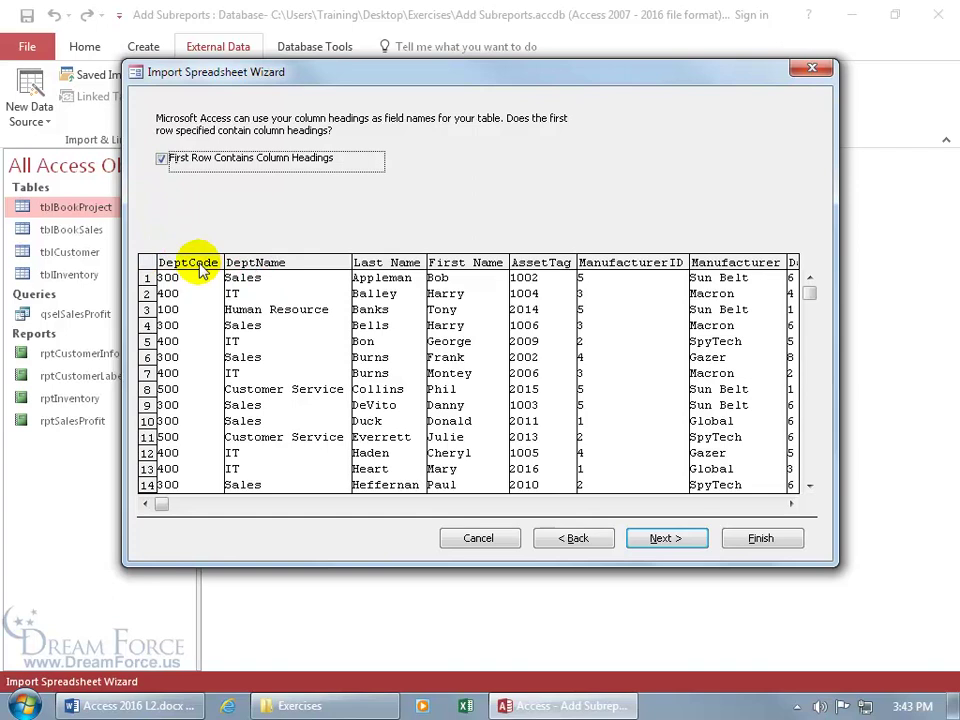
left_click(162, 159)
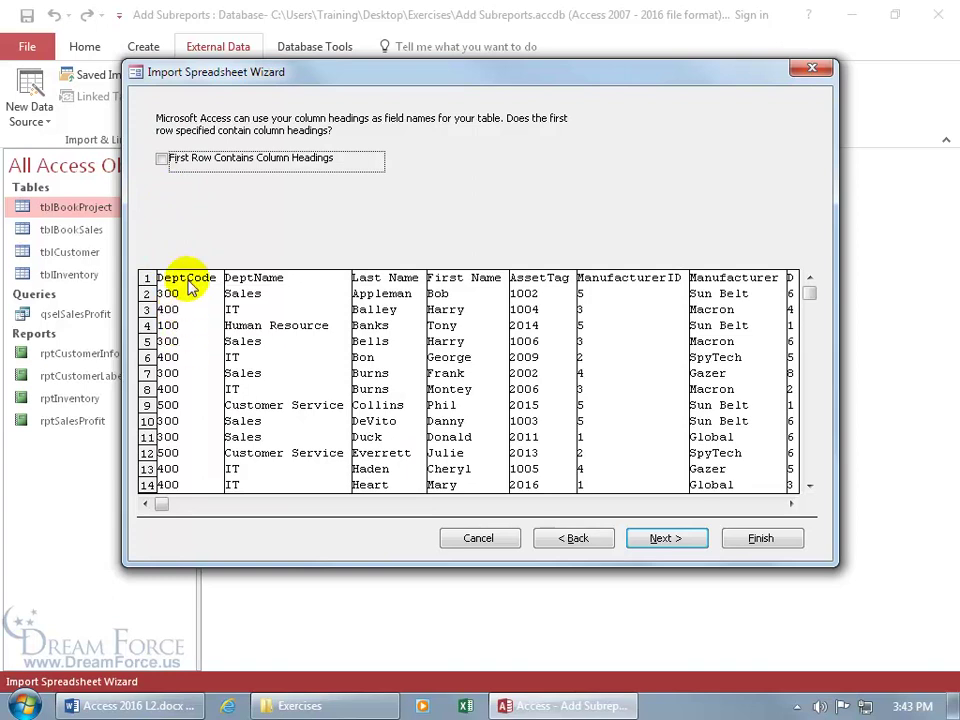
left_click(162, 159)
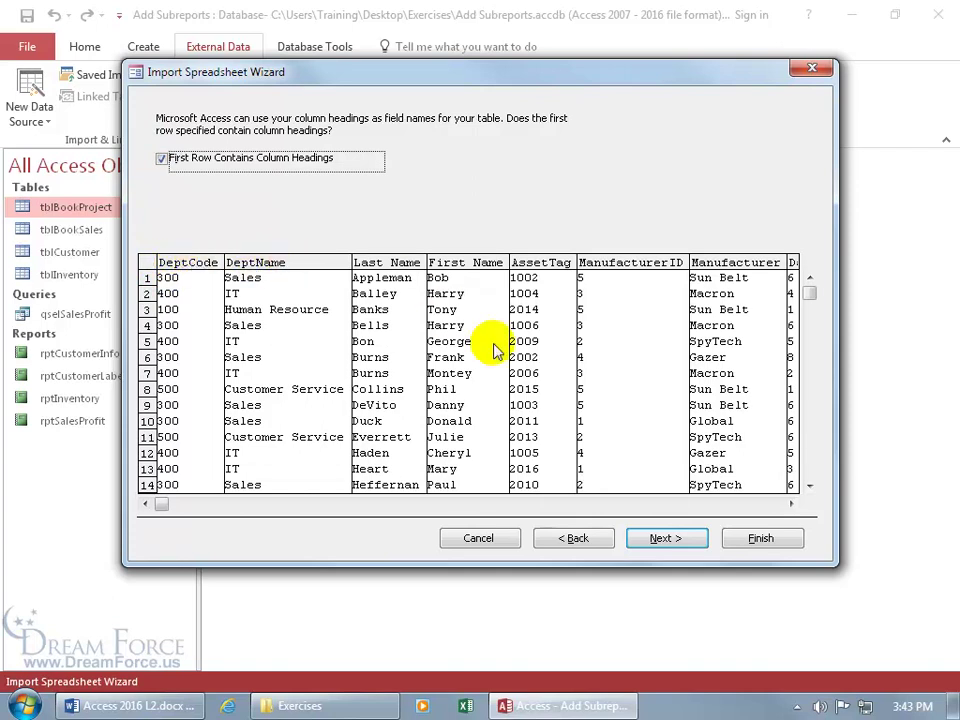
left_click(662, 537)
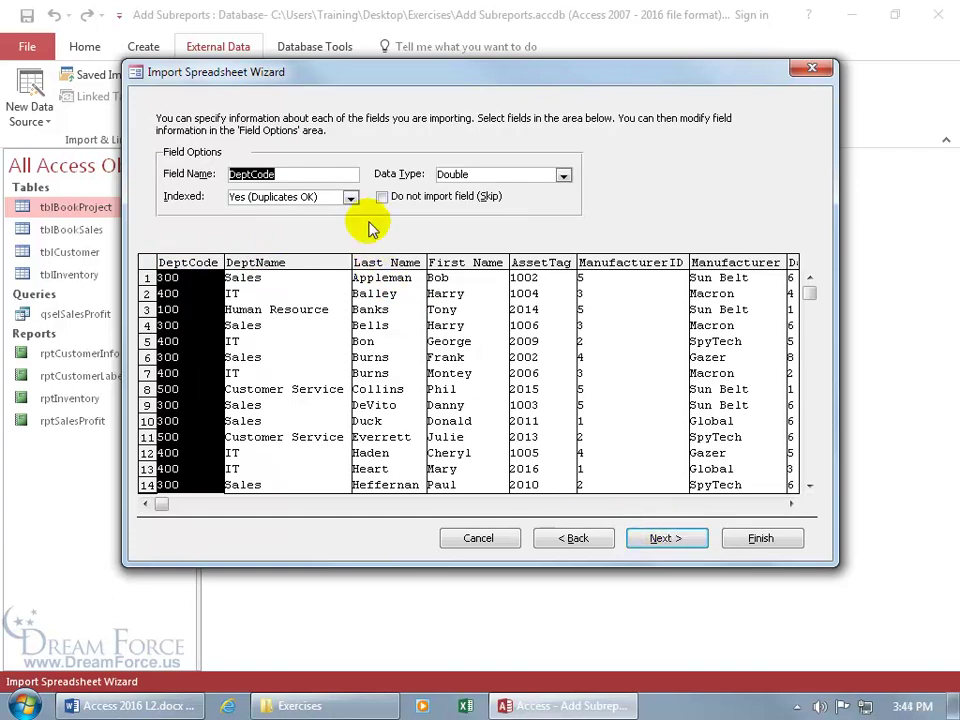
- Select the ManufacturerID column, briefly add an 's' to its field name, then revert it
left_click(622, 265)
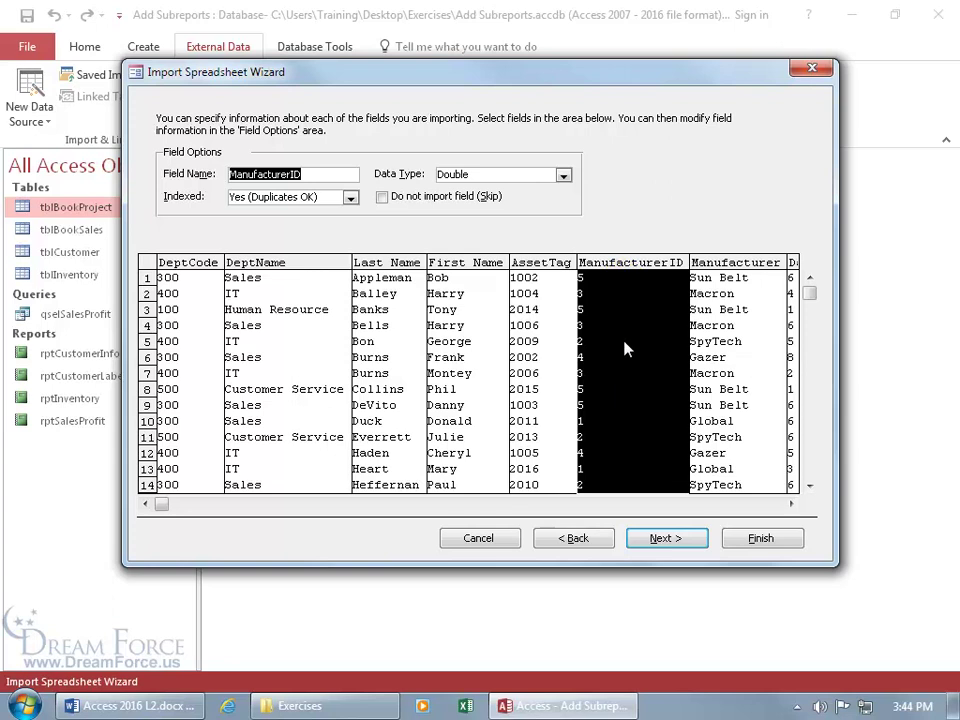
left_click(302, 175)
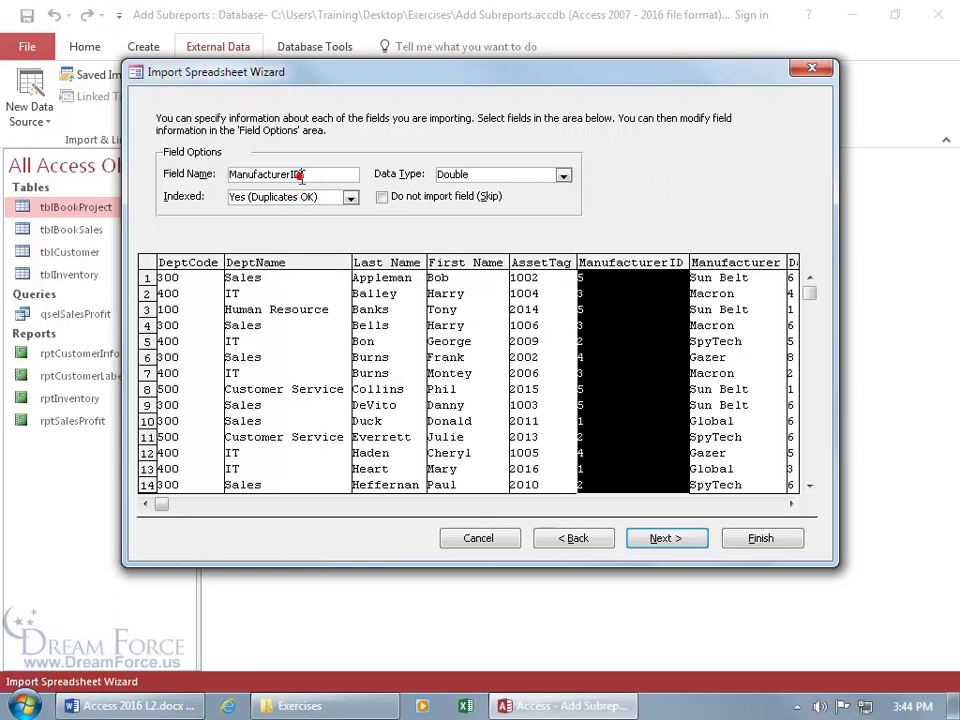
type("s")
key("Tab")
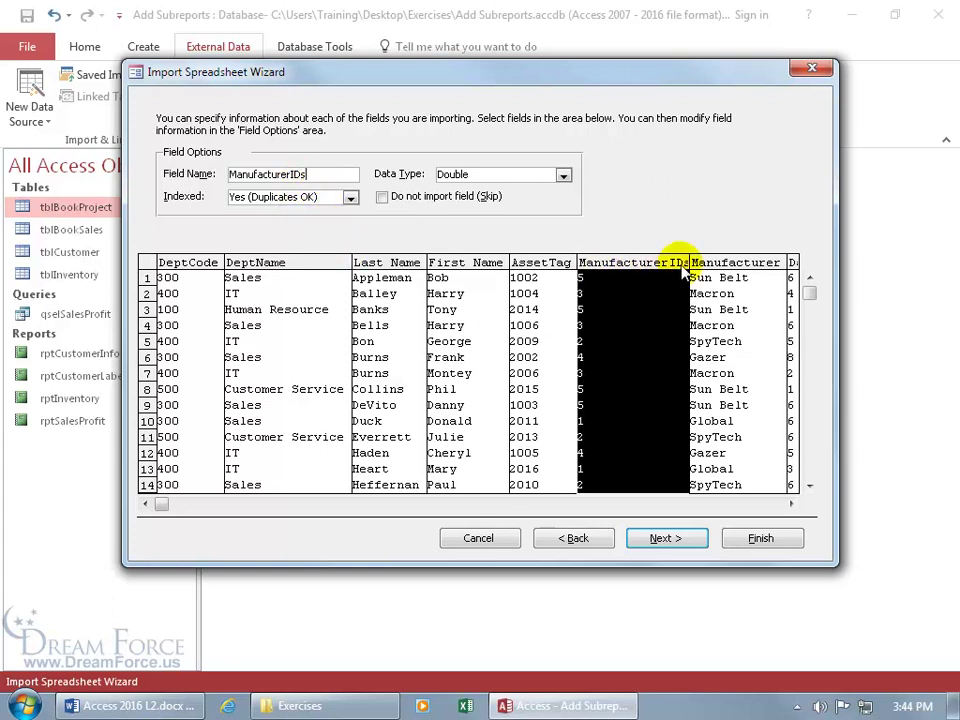
left_click(302, 175)
key("BackSpace")
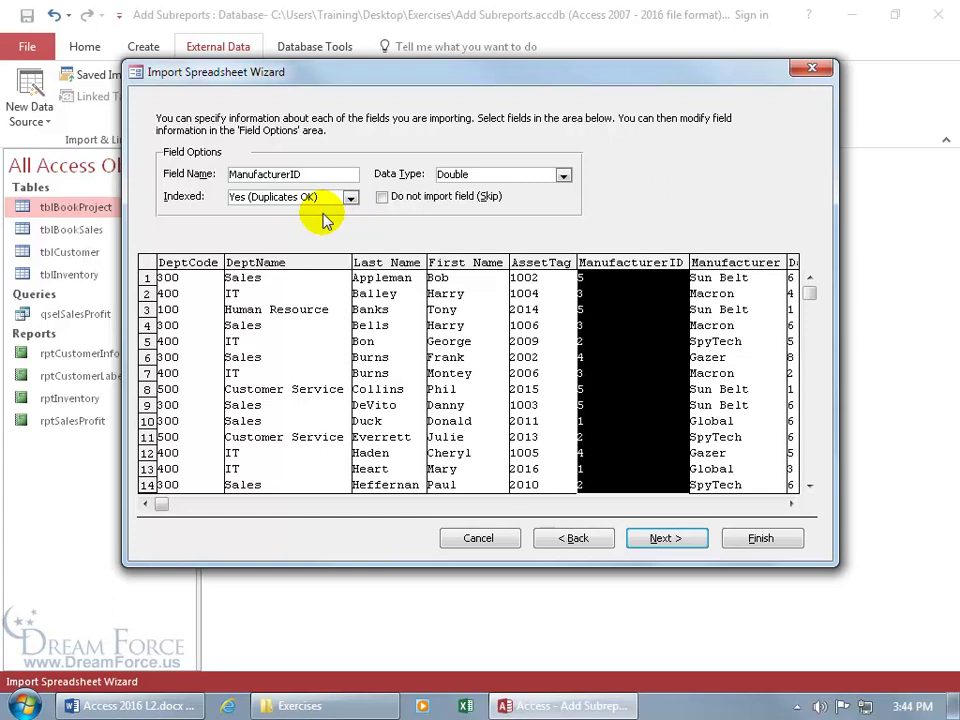
- Keep duplicates-allowed indexing and change ManufacturerID's data type to Integer
left_click(350, 198)
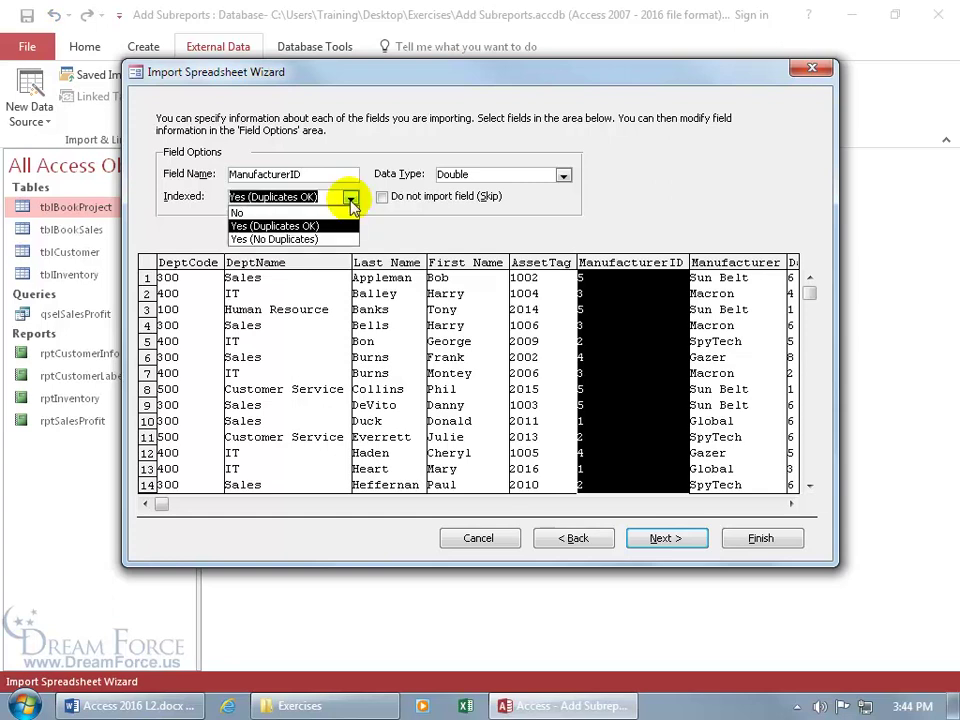
left_click(351, 198)
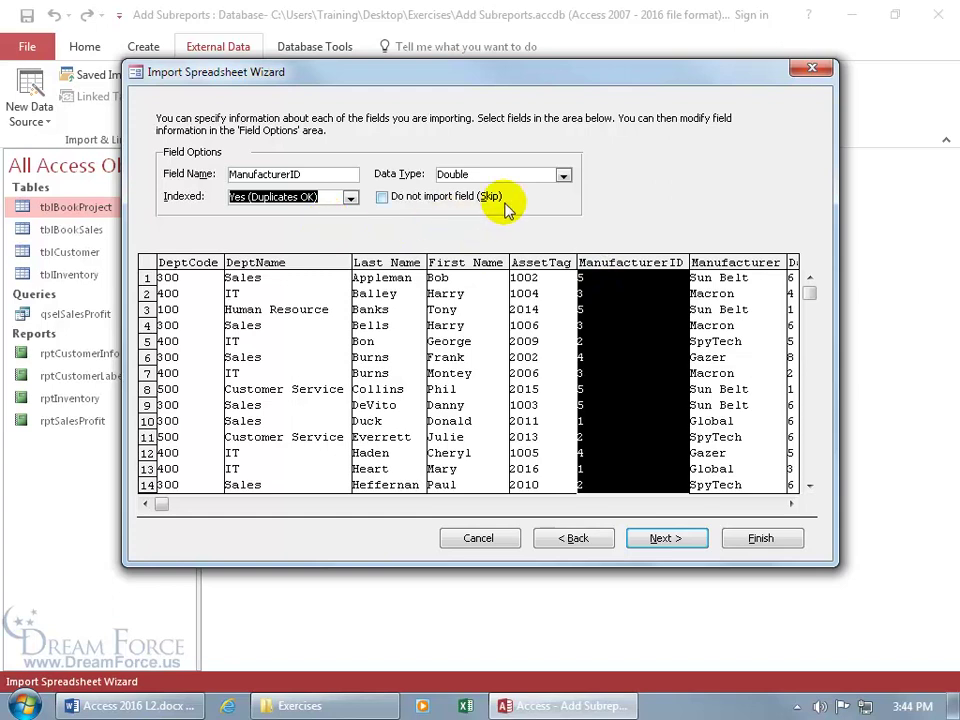
left_click(564, 177)
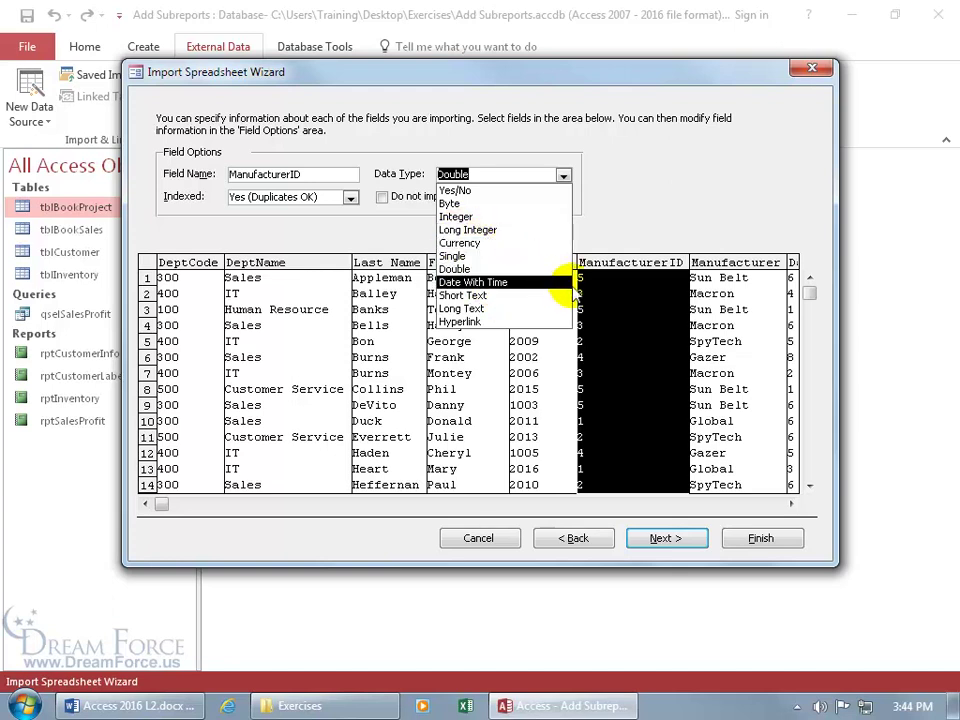
left_click(474, 218)
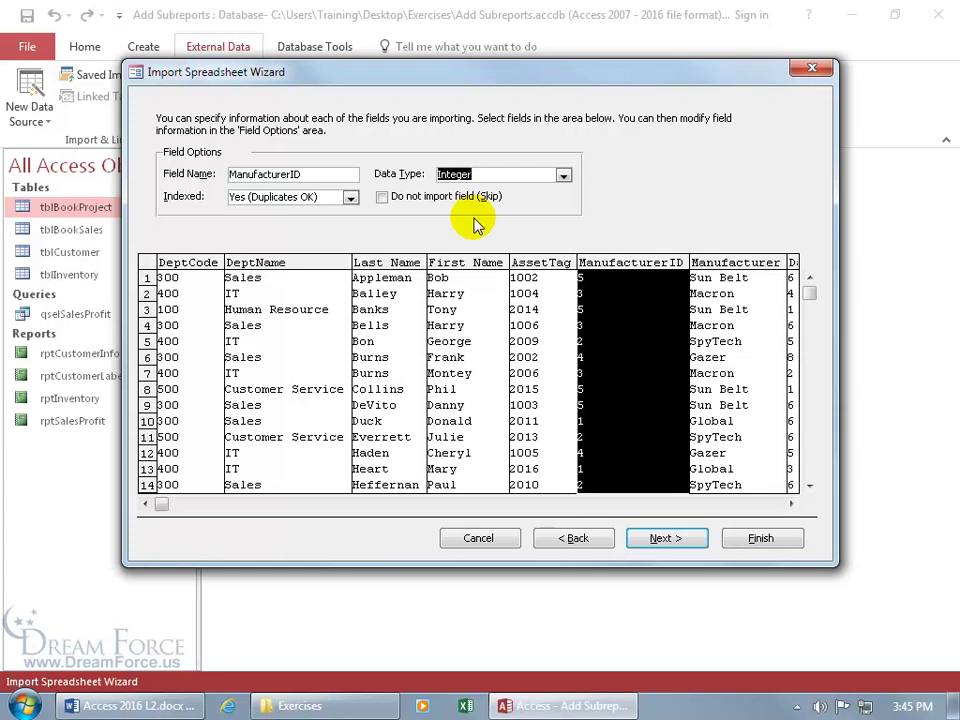
left_click(660, 538)
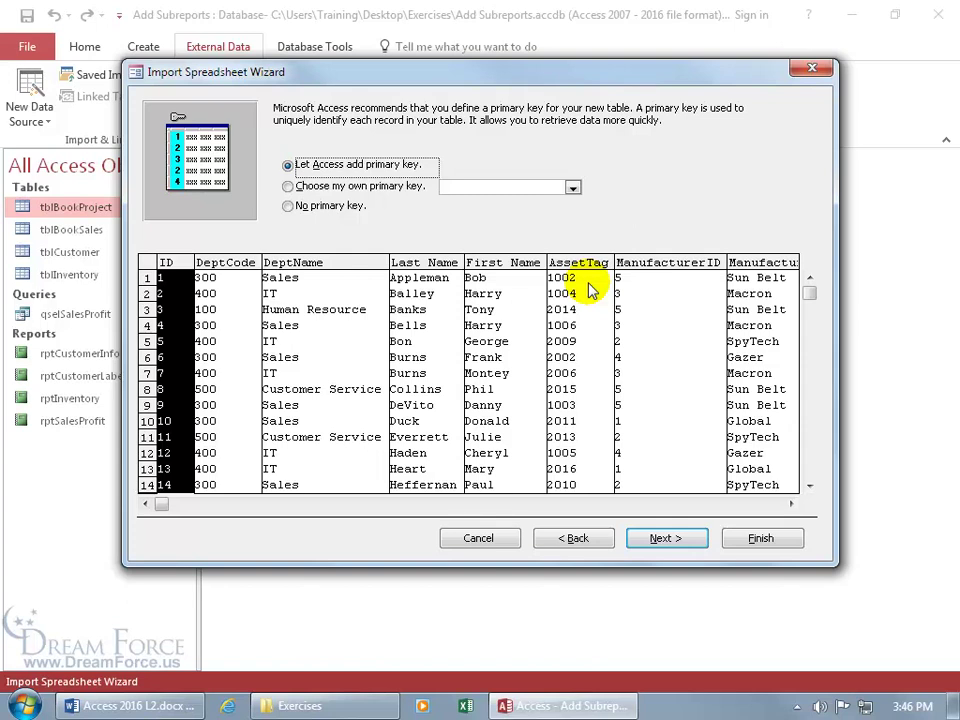
- Try ManufacturerID as primary key, then settle on no primary key and continue
left_click(390, 186)
left_click(571, 189)
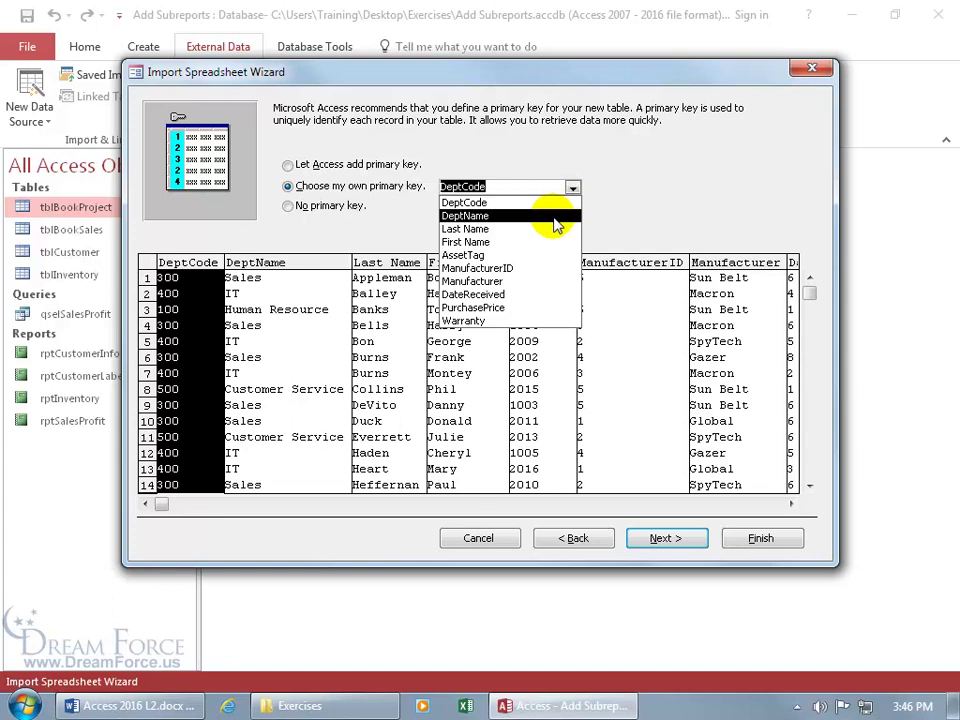
left_click(520, 268)
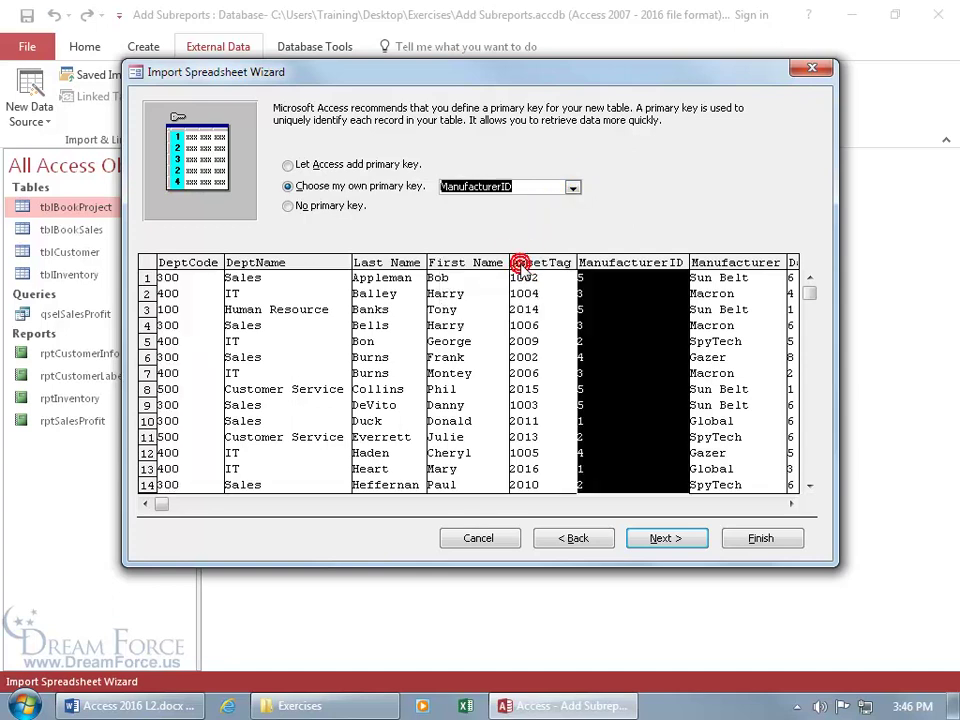
left_click(289, 207)
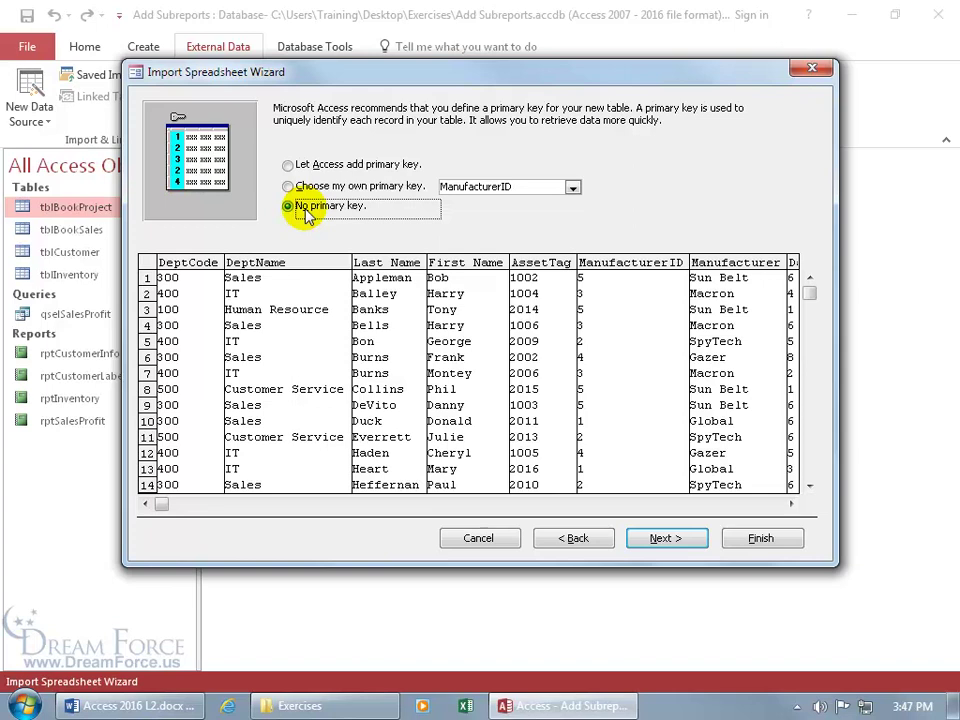
left_click(652, 540)
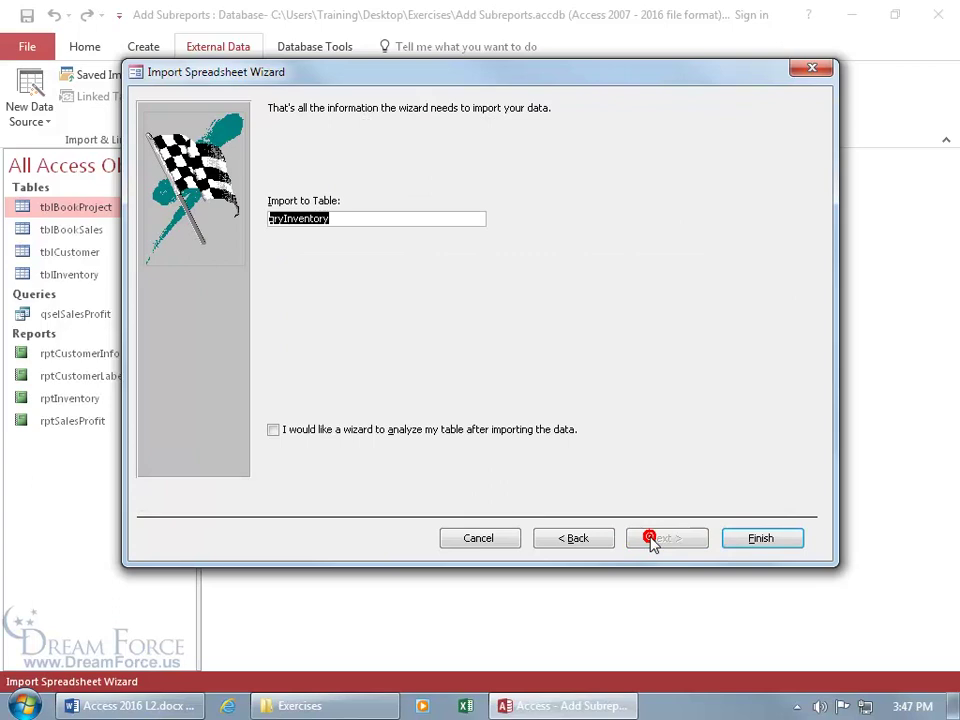
- Change the destination table name to tblInventoryB and finish the import
left_click(282, 218)
key("BackSpace")
key("BackSpace")
key("BackSpace")
type("tbl")
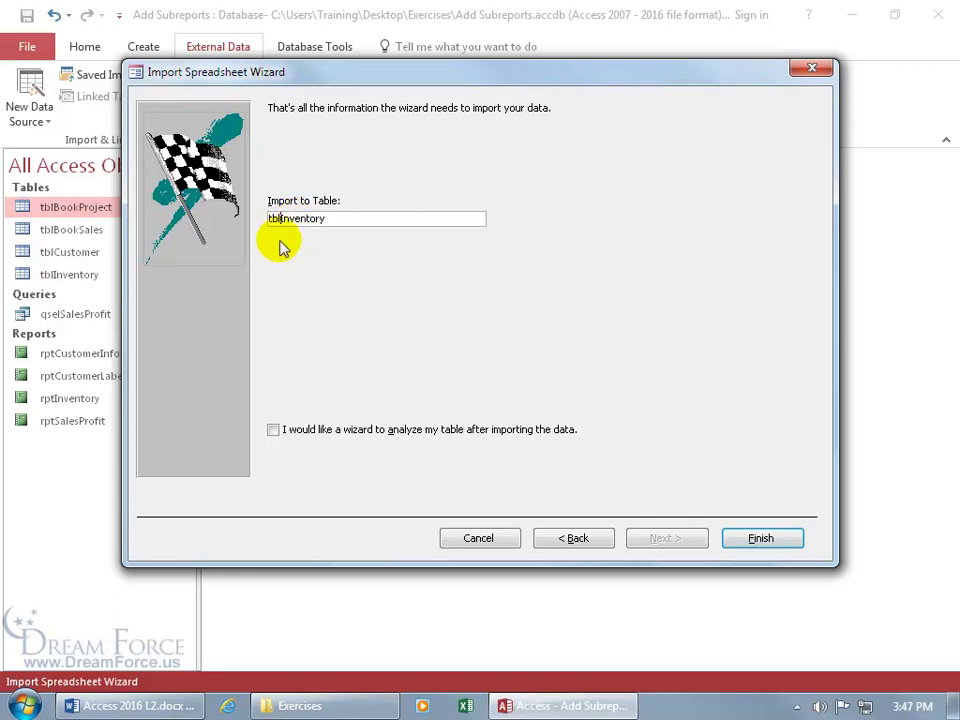
left_click(350, 217)
type("B")
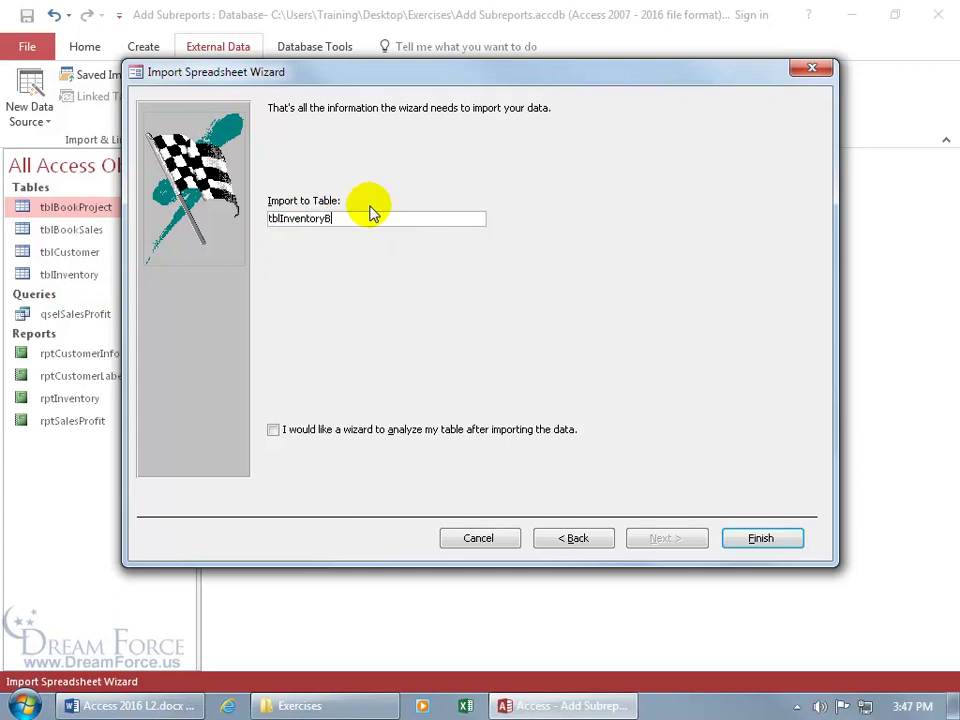
left_click(760, 539)
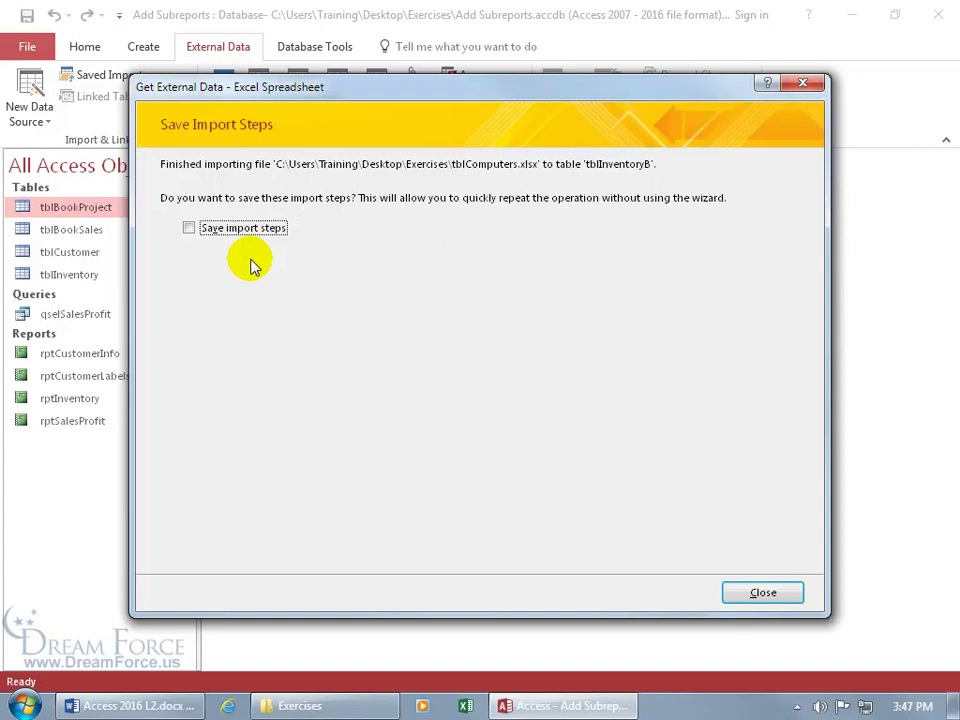
- Save the import steps under the name InventoryB
left_click(191, 230)
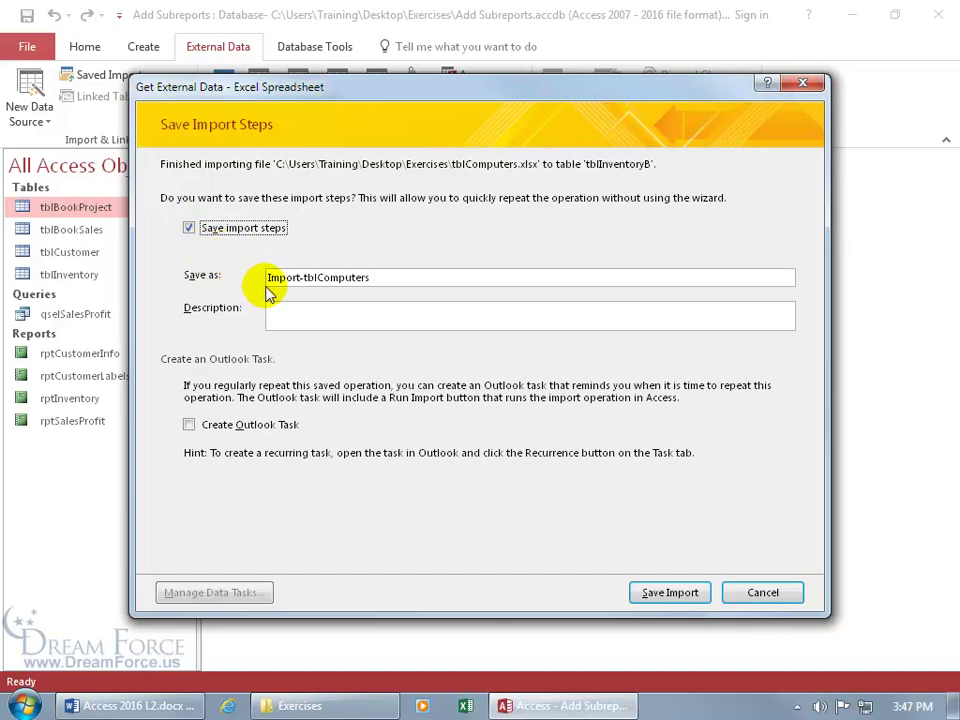
left_click_drag(378, 279, 274, 274)
type("Invent")
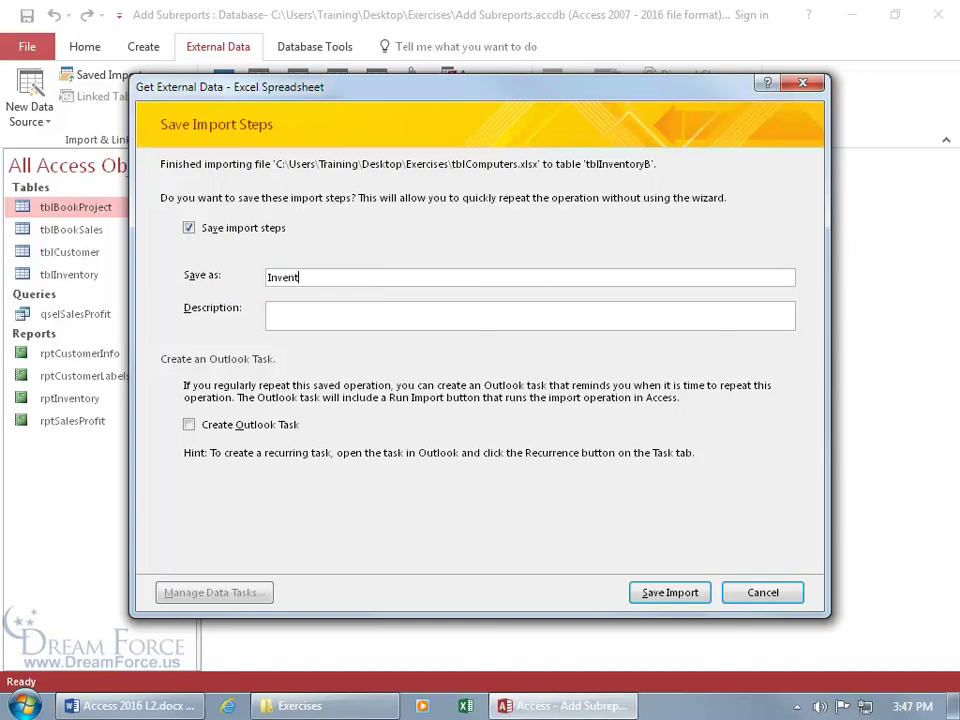
type("oryB")
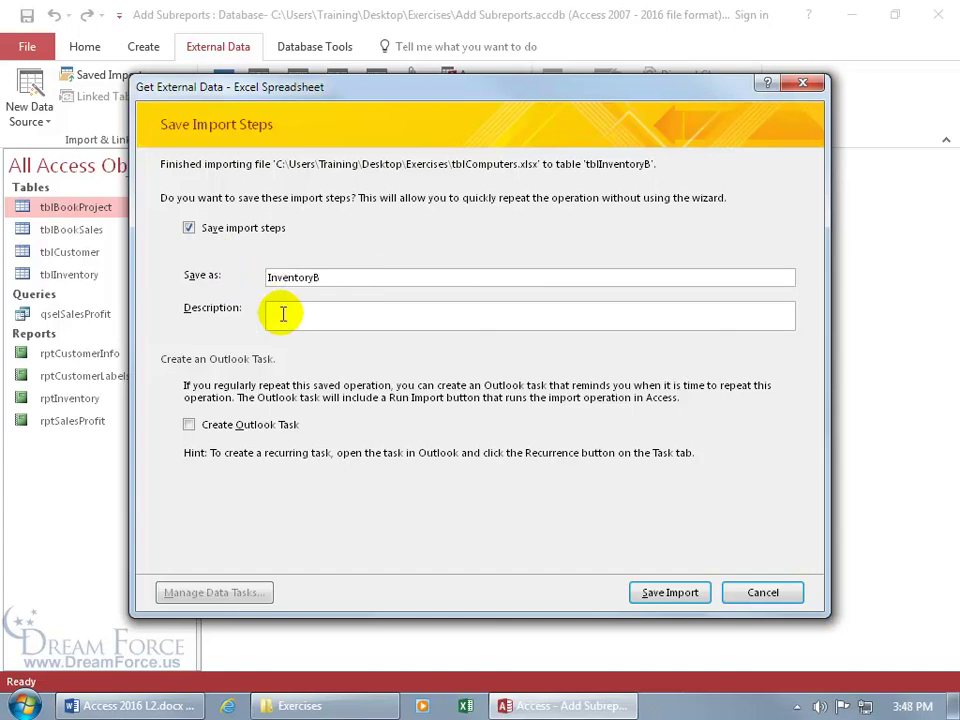
left_click(676, 596)
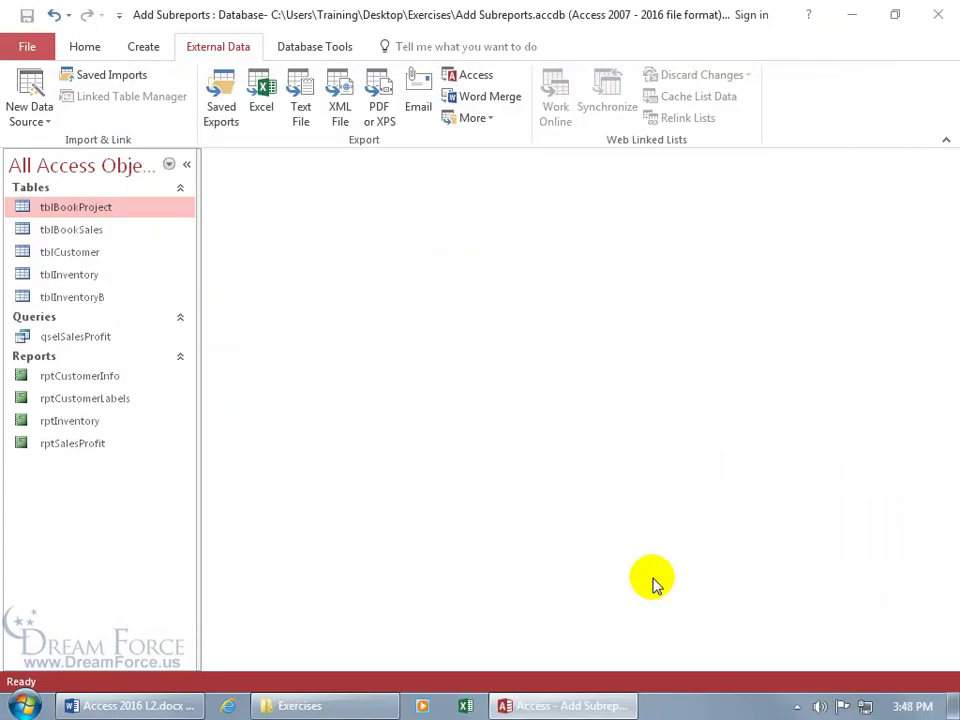
- Open tblInventoryB to review the imported records, then close it
double_click(101, 298)
scroll(385, 512, "down", 1)
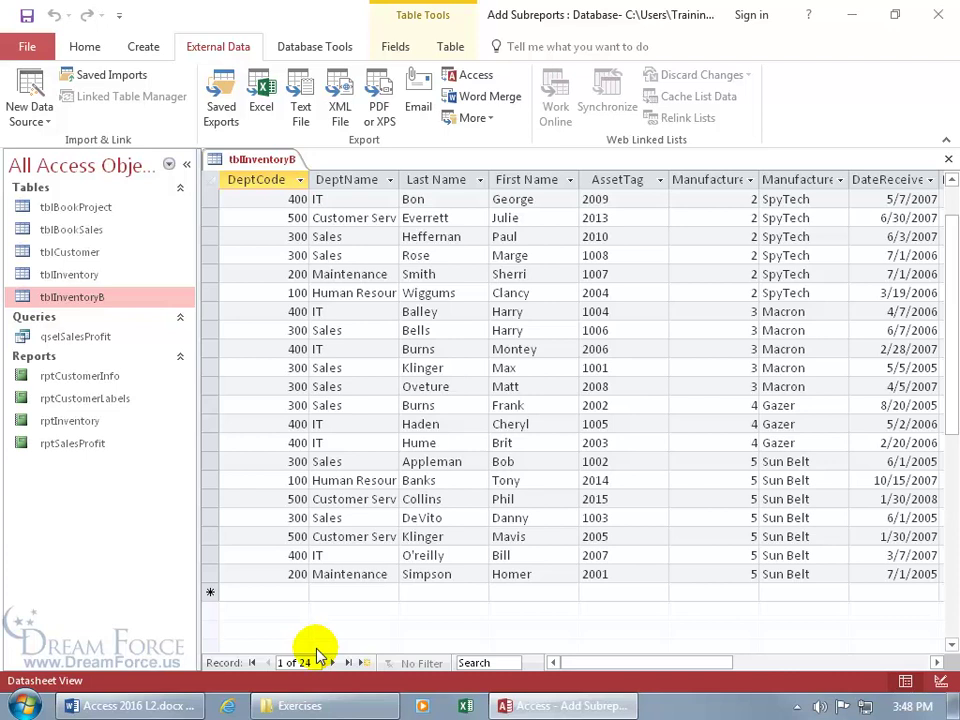
left_click(948, 159)
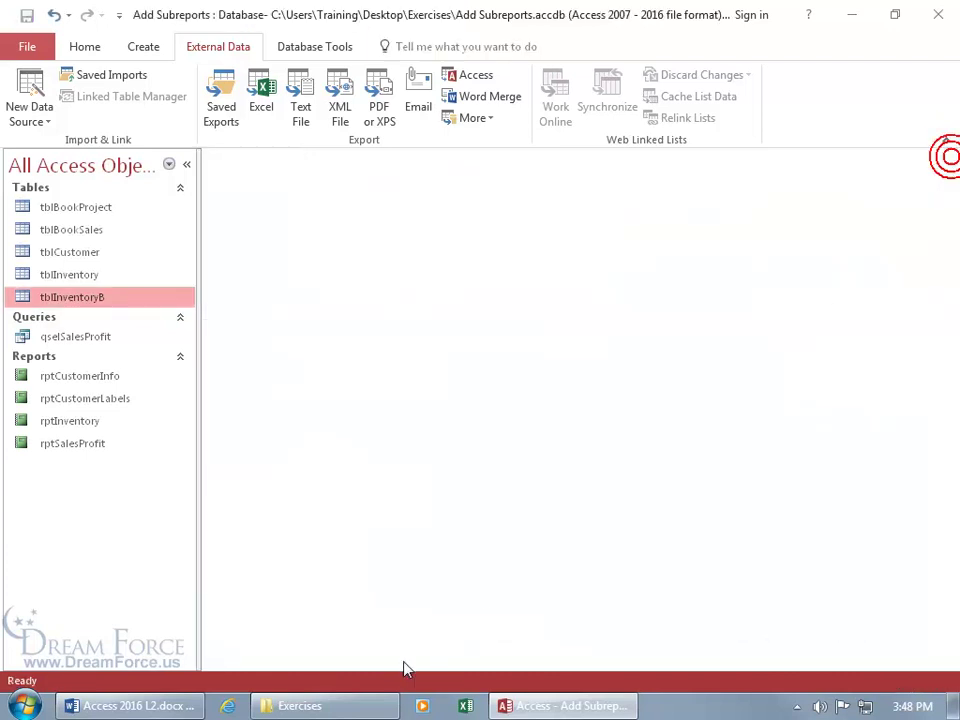
- Open the tblComputers.xlsx workbook from the Exercises folder in Excel
left_click(348, 708)
double_click(418, 201)
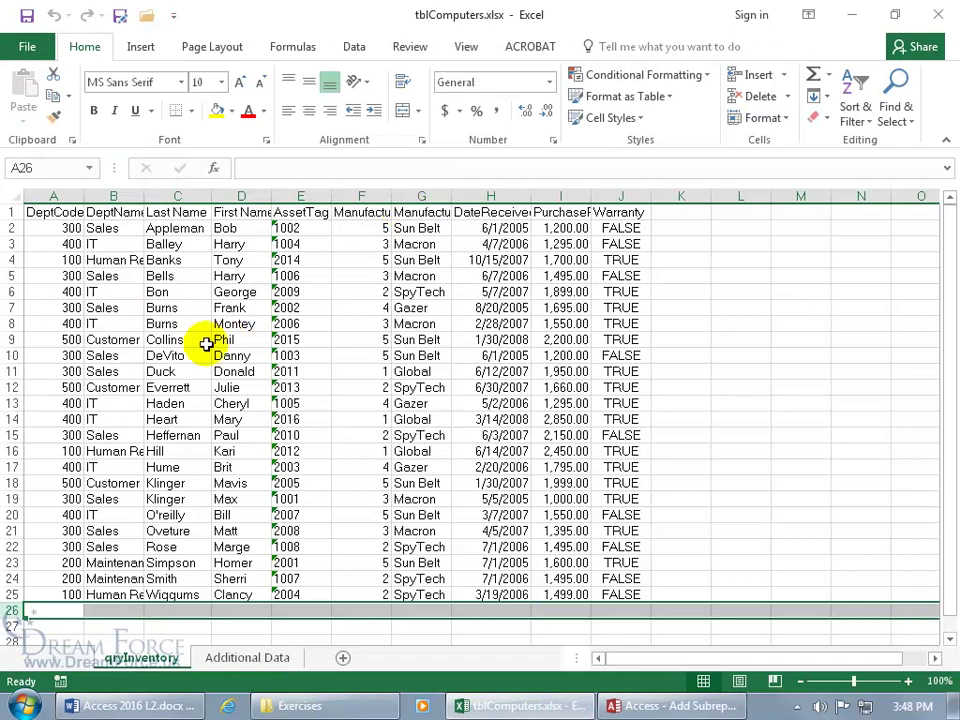
left_click(183, 350)
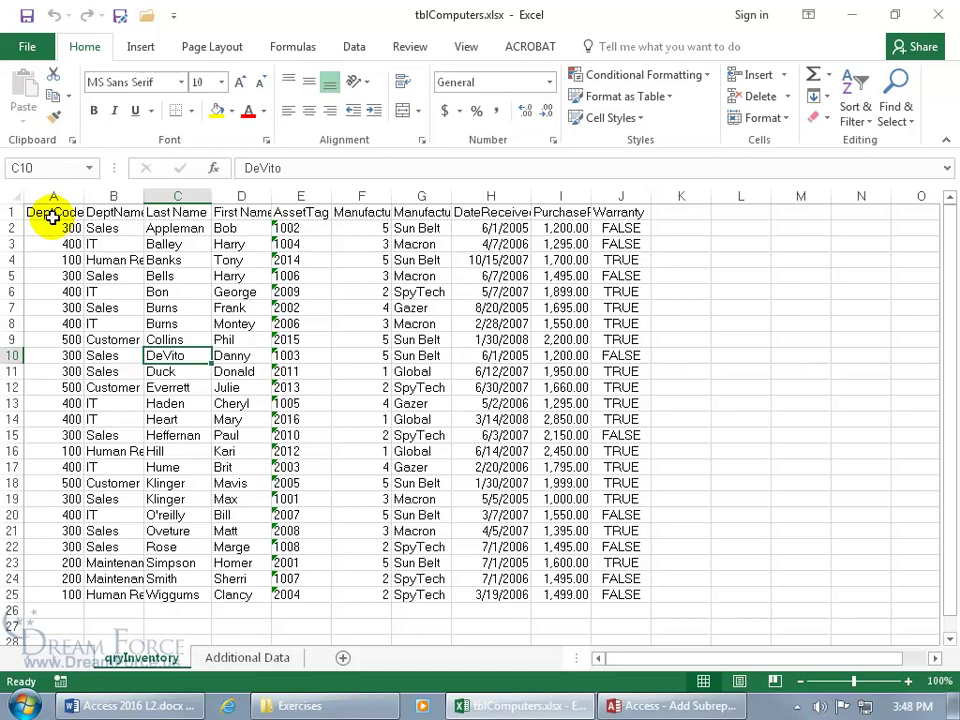
- Start a new row 26 with 400, IT, the employee's last and first name, and asset 1114
left_click(64, 610)
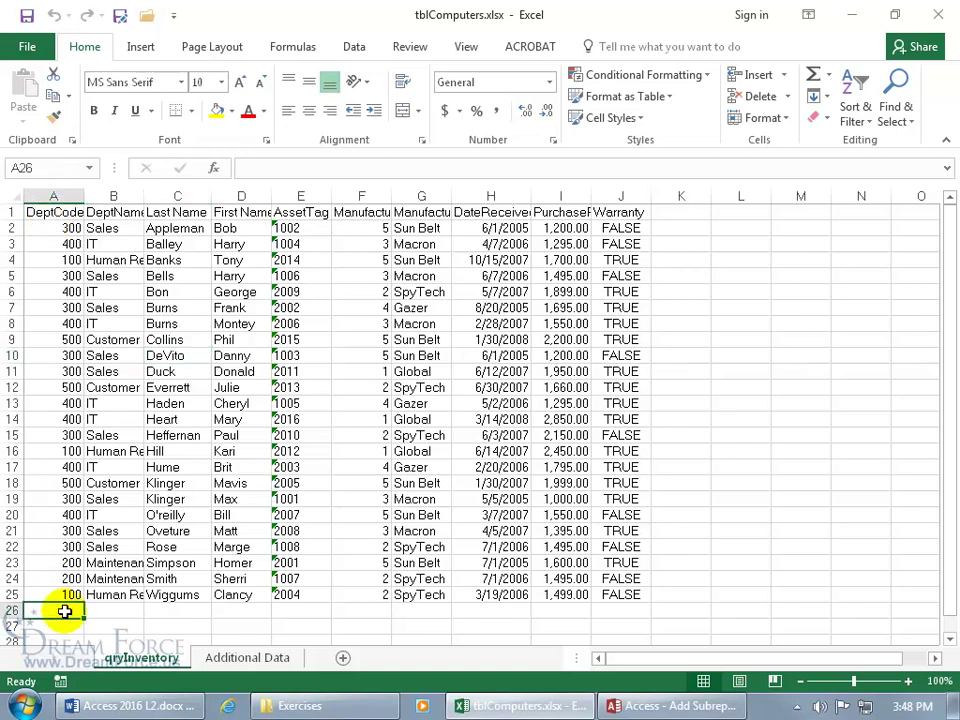
type("400")
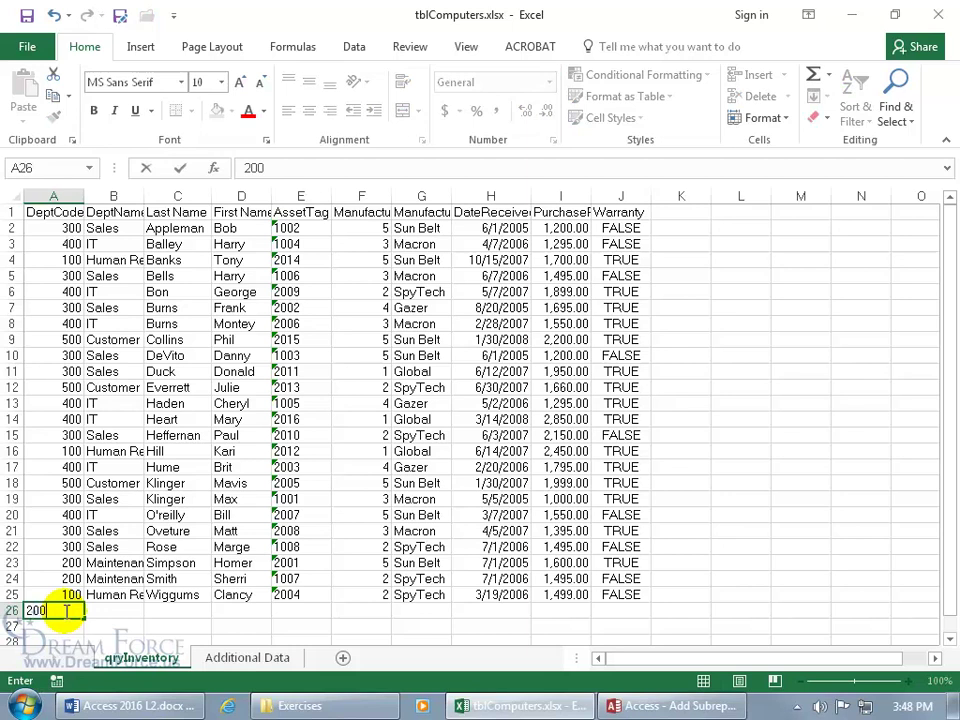
key("Tab")
type("IT")
key("Tab")
type("McStuffins")
key("Tab")
type("Doc")
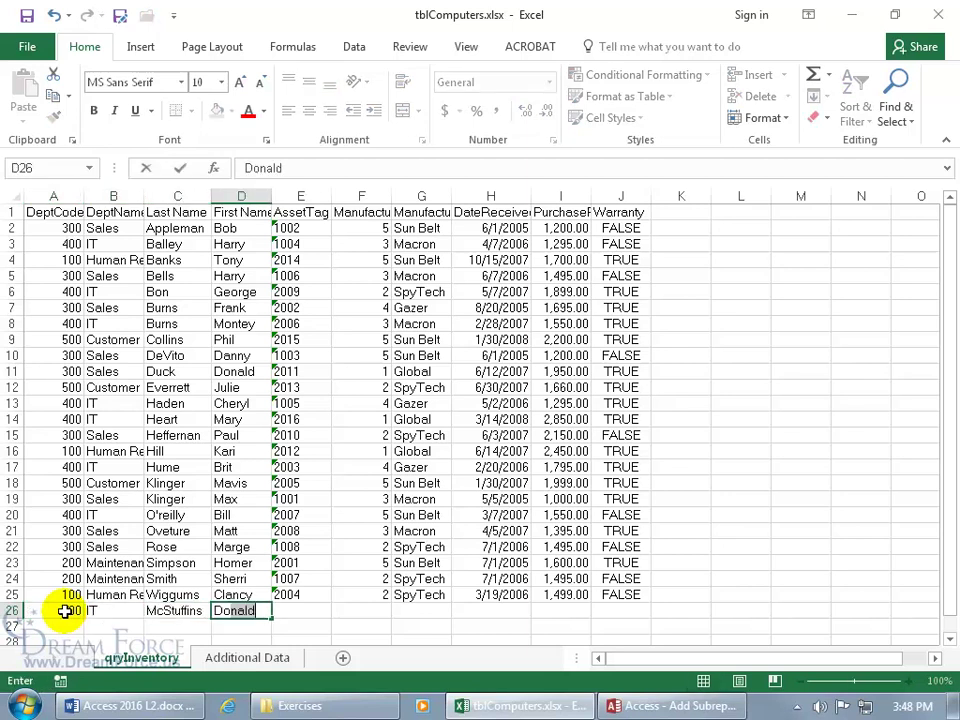
key("Tab")
type("1114")
- Finish the row with 2, Macron, 4/22/13, 3100 and TRUE, then close Excel
key("Tab")
type("2")
key("Tab")
type("Macron")
key("Tab")
type("4/22/13")
key("Tab")
type("3100")
key("Tab")
type("TRUE")
key("Return")
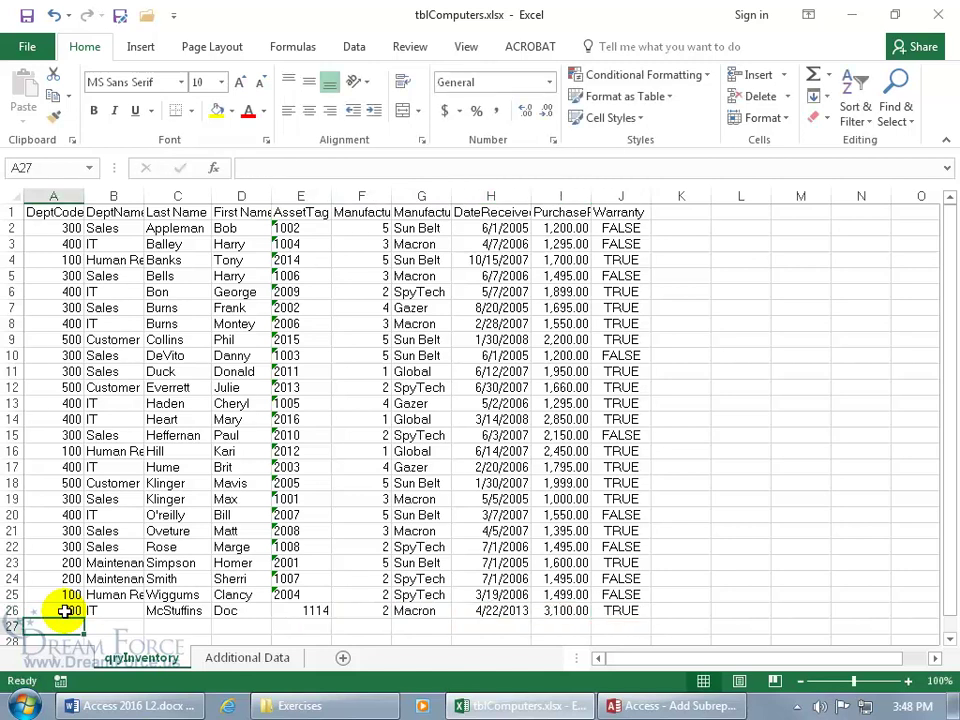
scroll(64, 611, "down", 1)
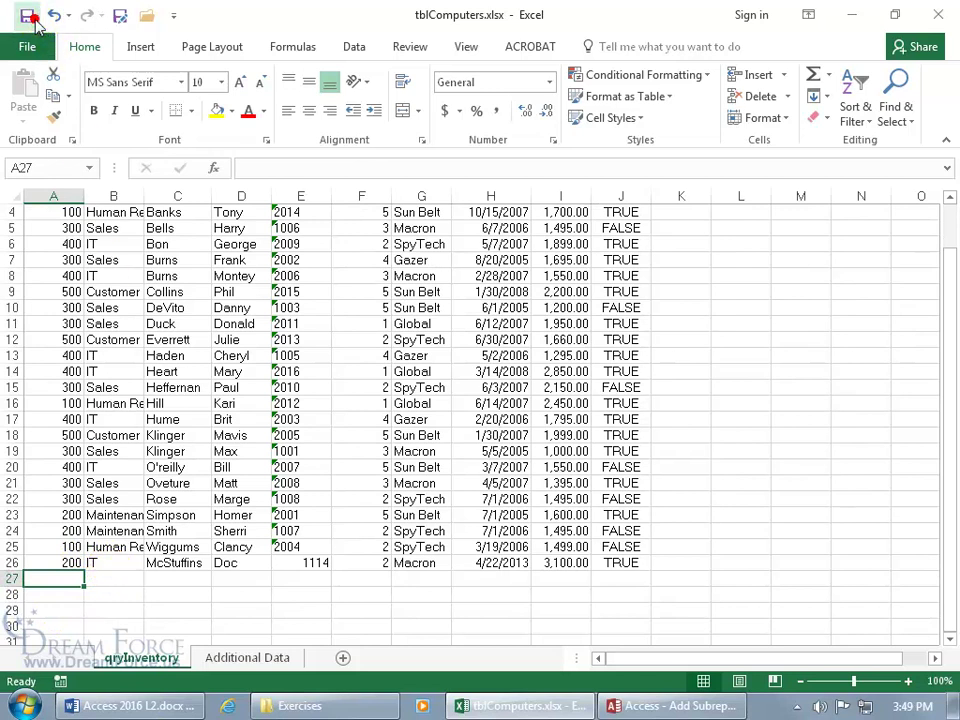
left_click(936, 16)
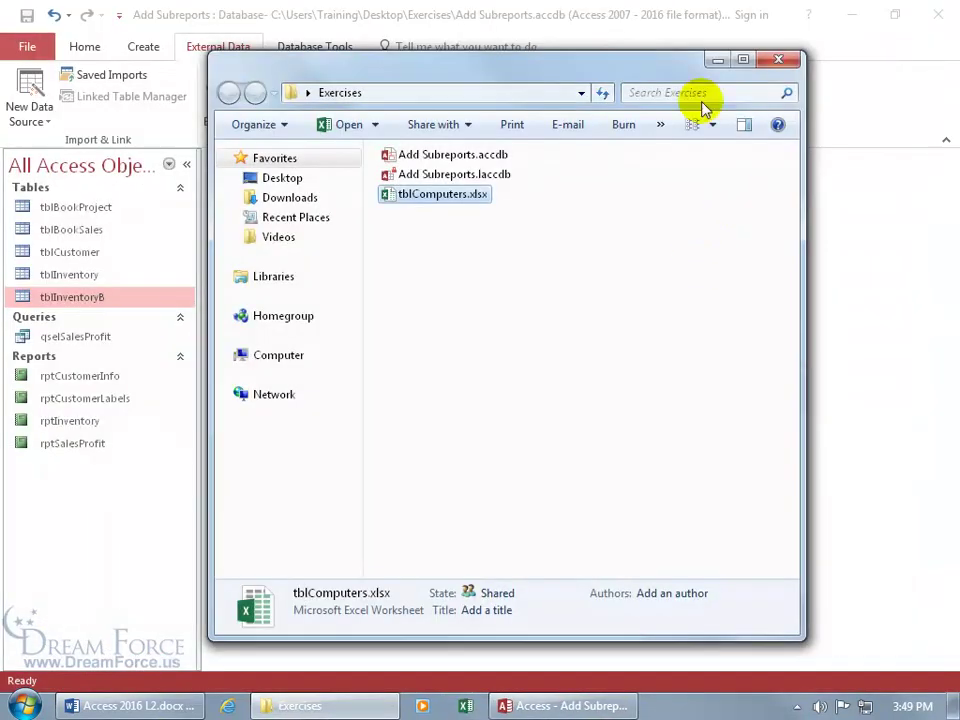
- Re-run the saved InventoryB import, overwriting tblInventoryB, and close the saved imports list
left_click(712, 63)
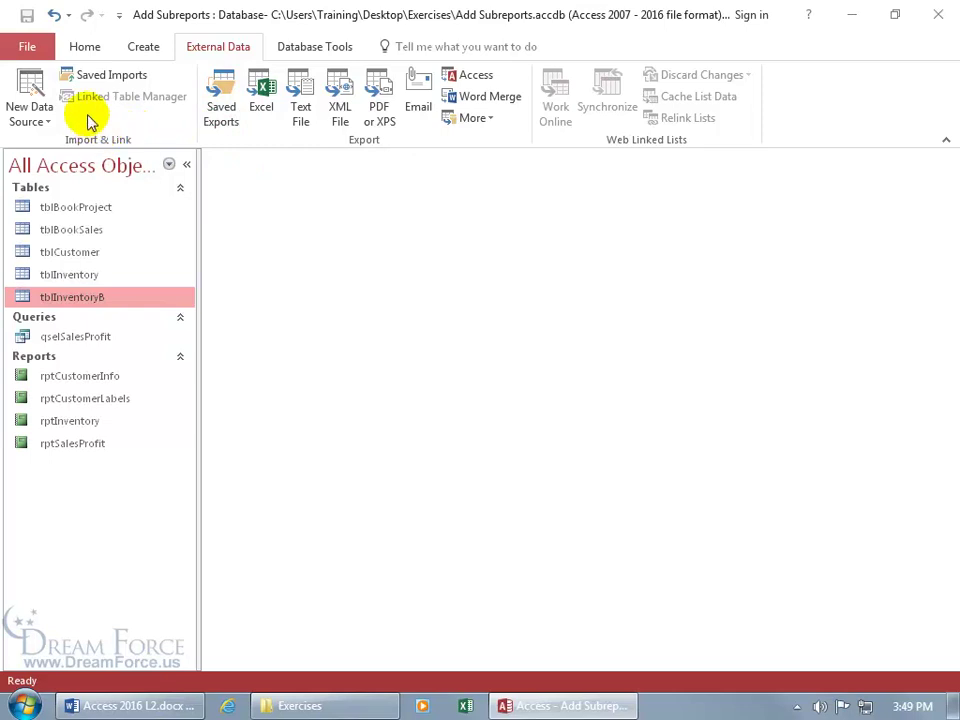
left_click(97, 84)
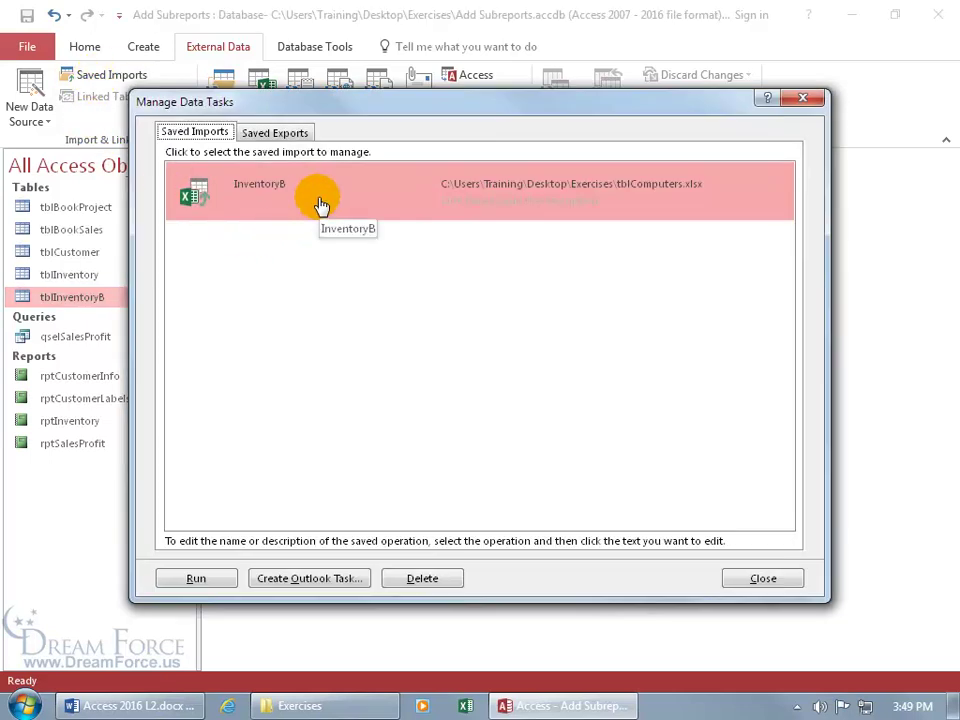
left_click(208, 577)
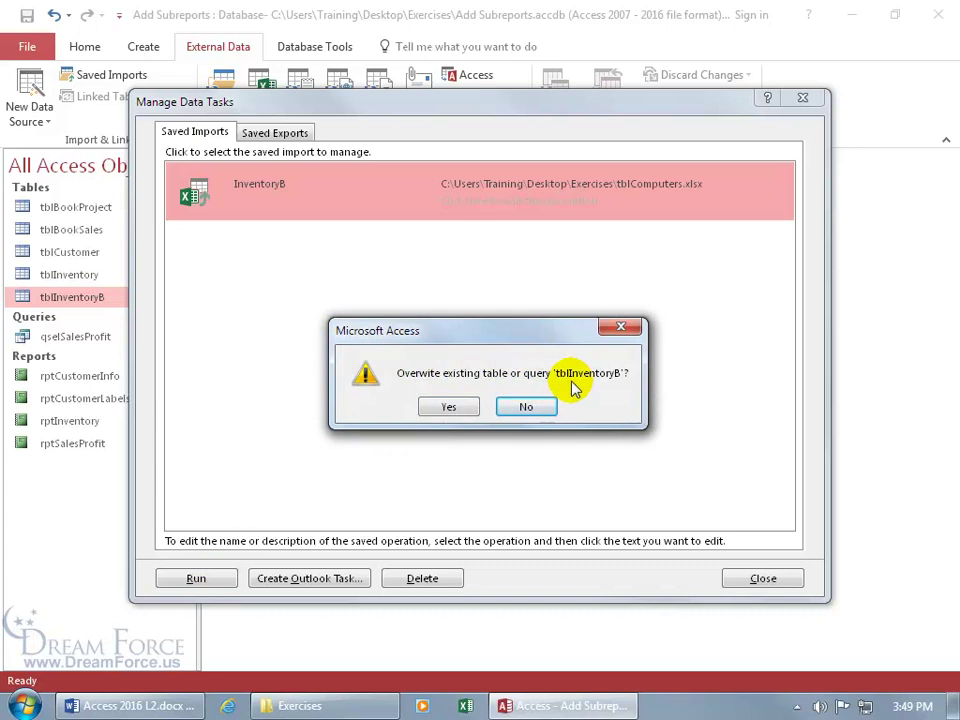
left_click(454, 408)
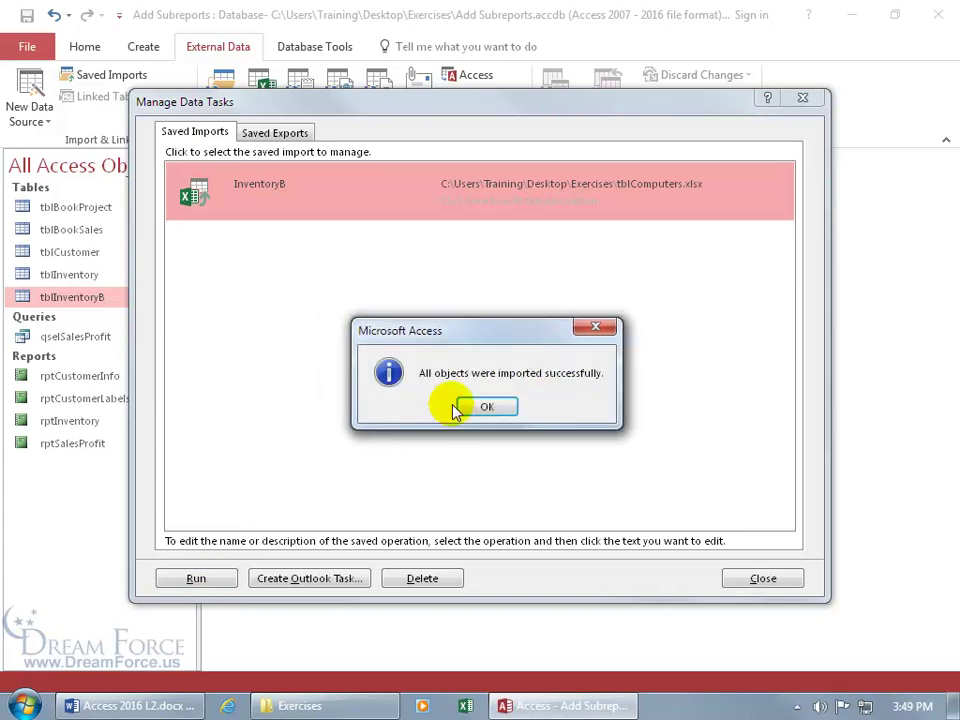
left_click(496, 410)
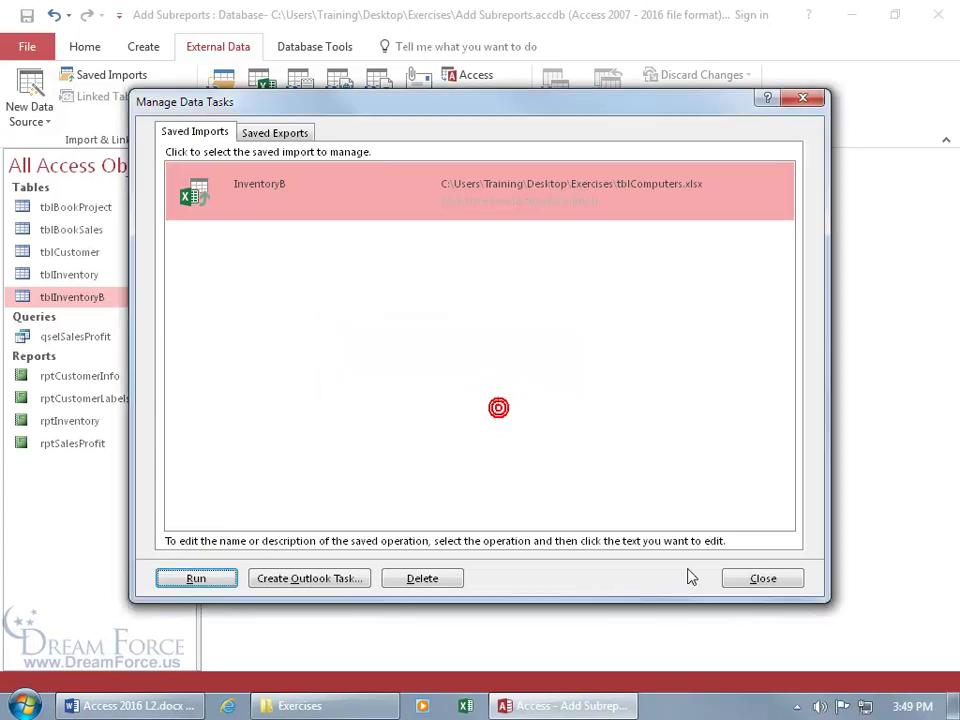
left_click(763, 579)
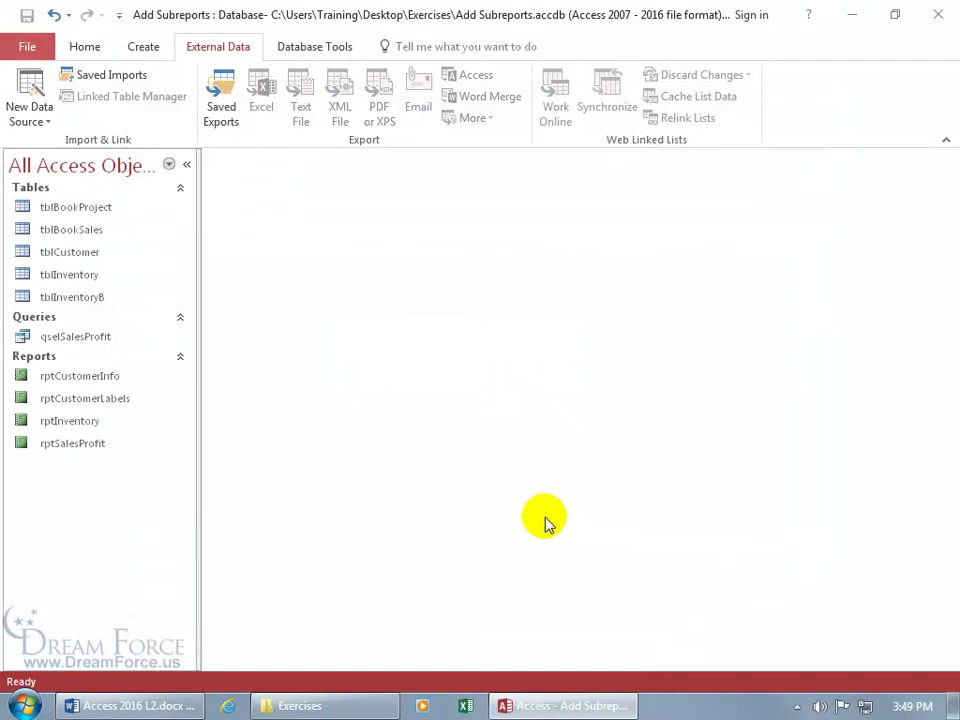
left_click(85, 297)
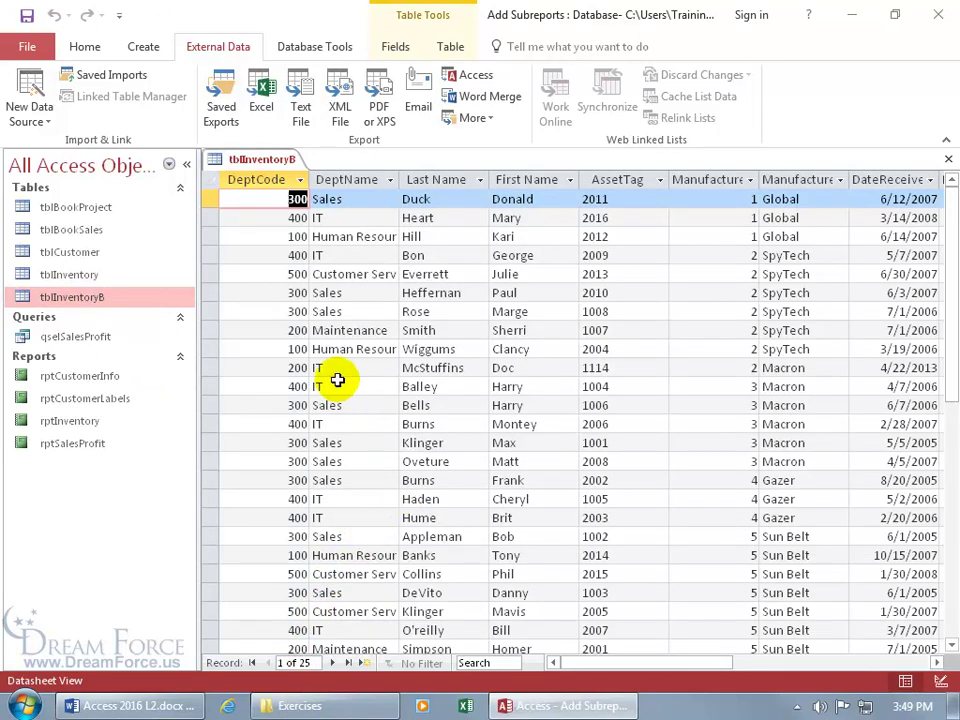
left_click(525, 368)
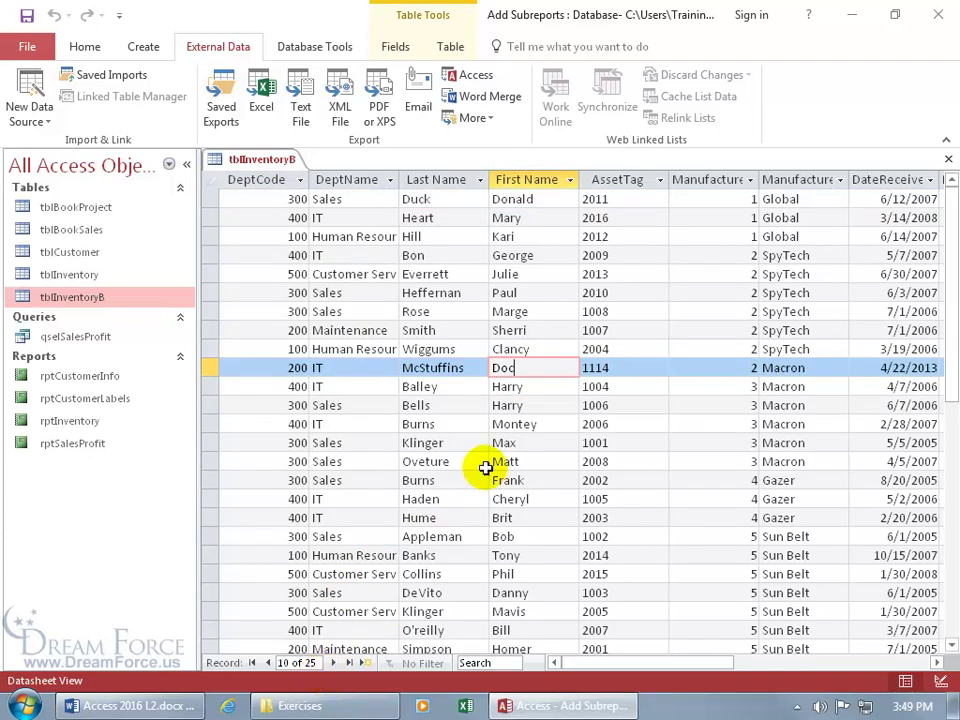
left_click(948, 159)
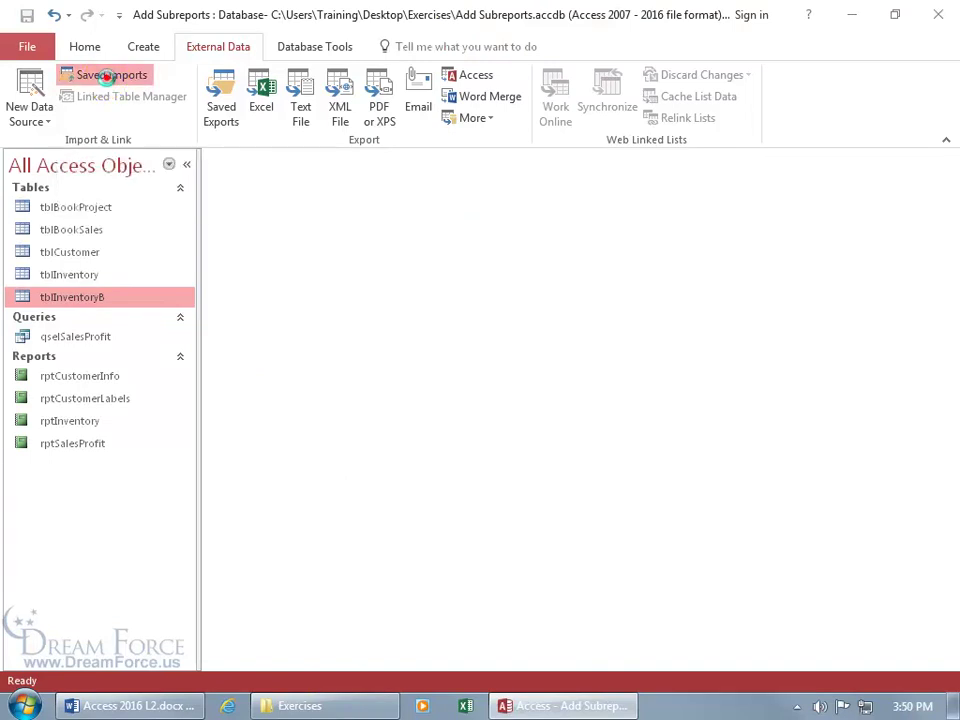
- Open the Manage Data Tasks list of saved imports showing InventoryB
left_click(108, 84)
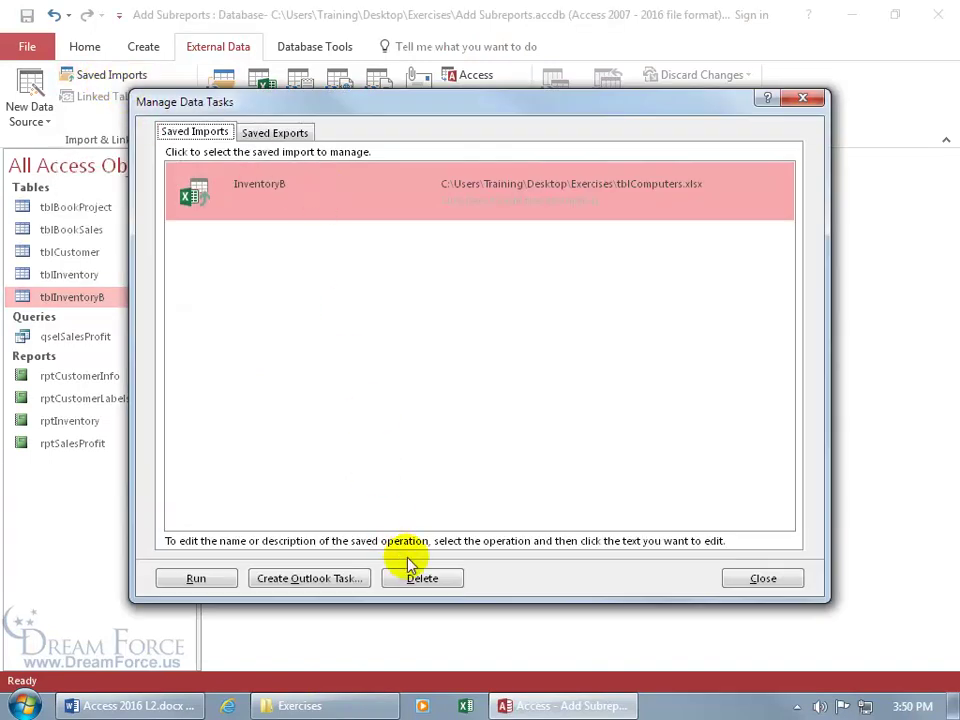